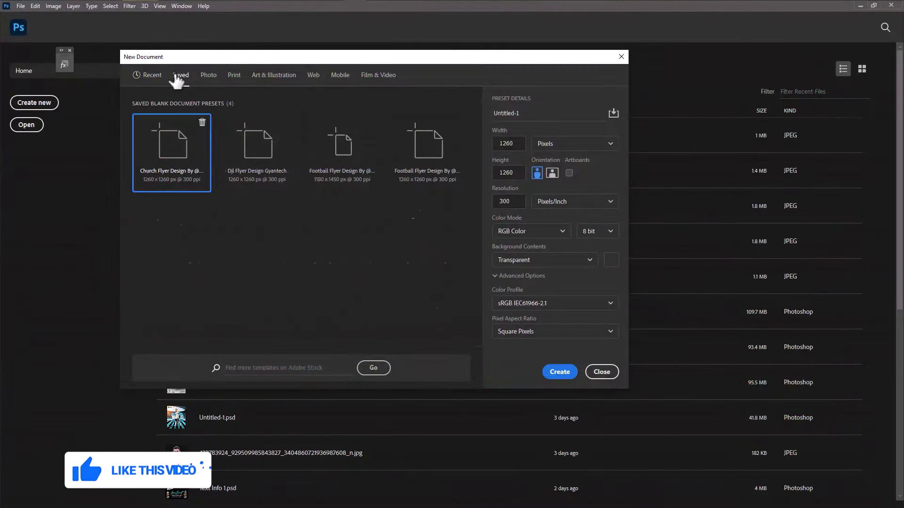
Create a 1260 × 1260 px, 300 ppi transparent document from the DJ Flyer Design preset.
{"action": "left_click", "coordinate": [253, 162]}
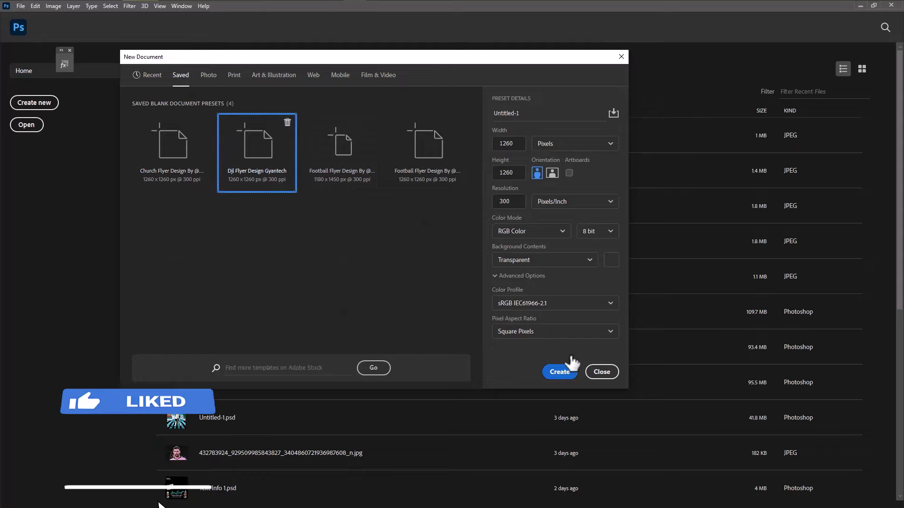
{"action": "left_click", "coordinate": [562, 371]}
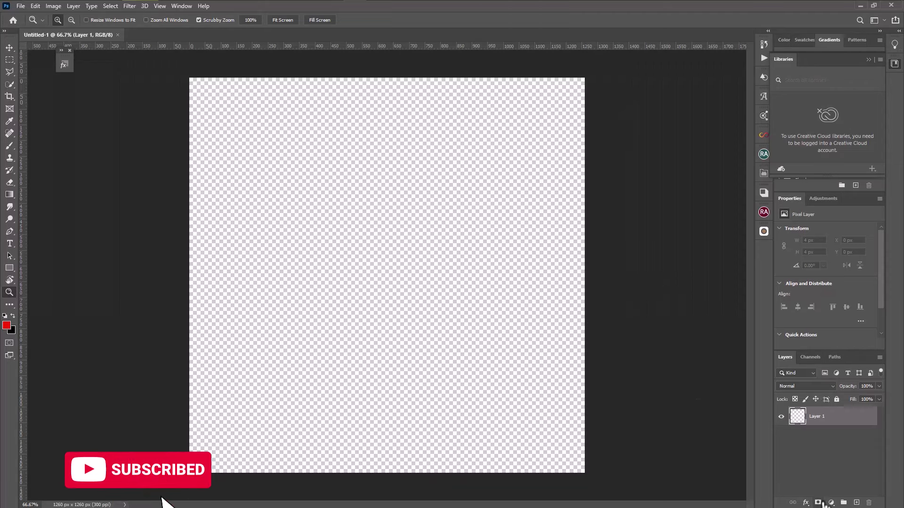
Add a Solid Color fill layer set to near-black #080100.
{"action": "left_click", "coordinate": [831, 502]}
{"action": "left_click", "coordinate": [860, 338]}
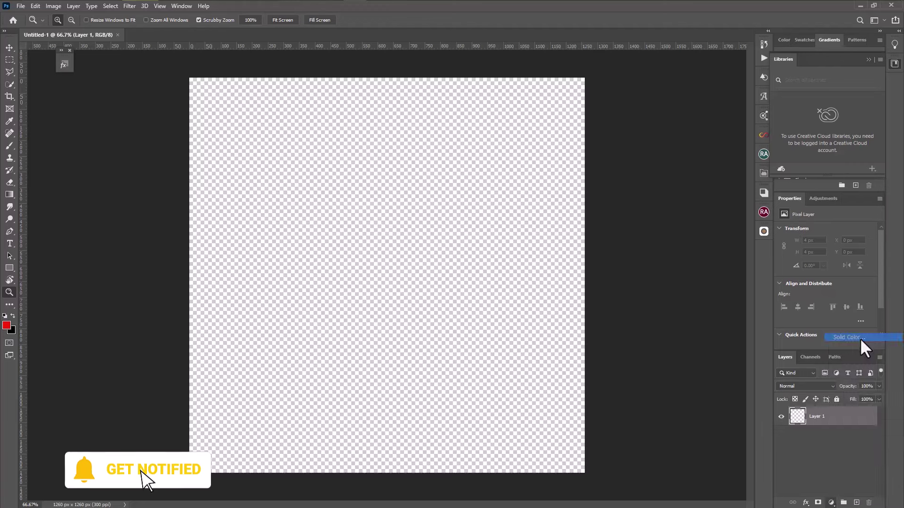
{"action": "left_click", "coordinate": [701, 302]}
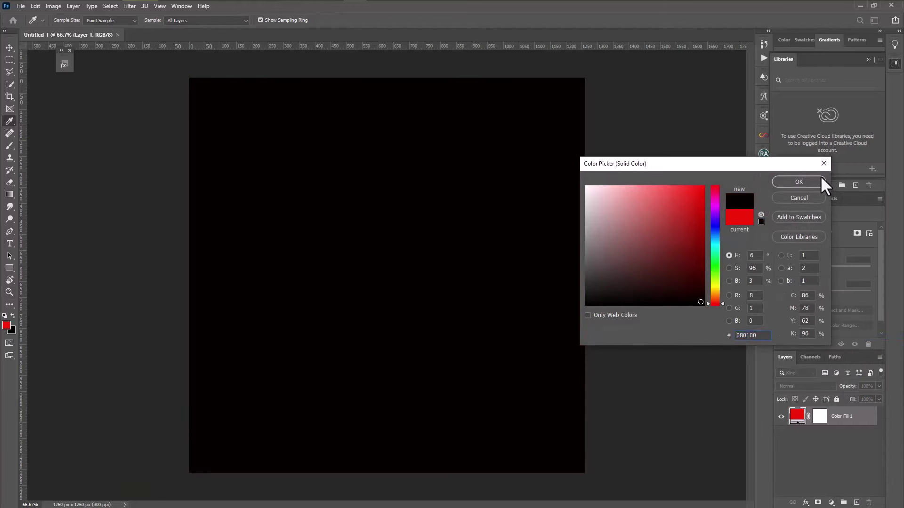
{"action": "left_click", "coordinate": [820, 180]}
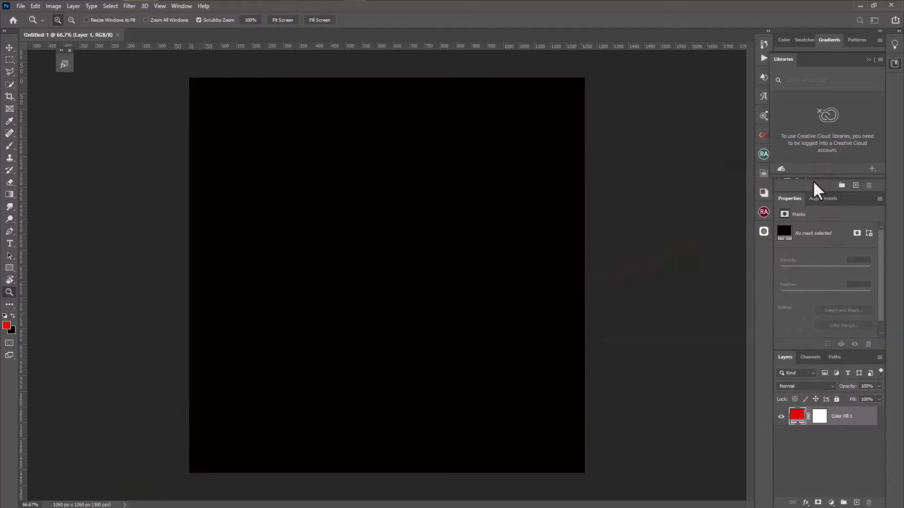
Place Image (2).jpg embedded and scale it up to cover the canvas.
{"action": "left_click", "coordinate": [20, 5]}
{"action": "left_click", "coordinate": [63, 191]}
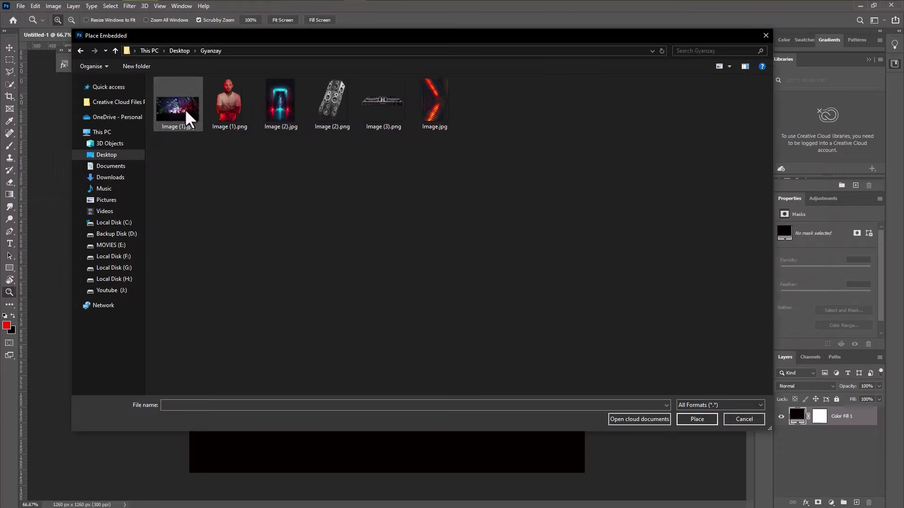
{"action": "left_click", "coordinate": [282, 110]}
{"action": "left_click", "coordinate": [698, 415]}
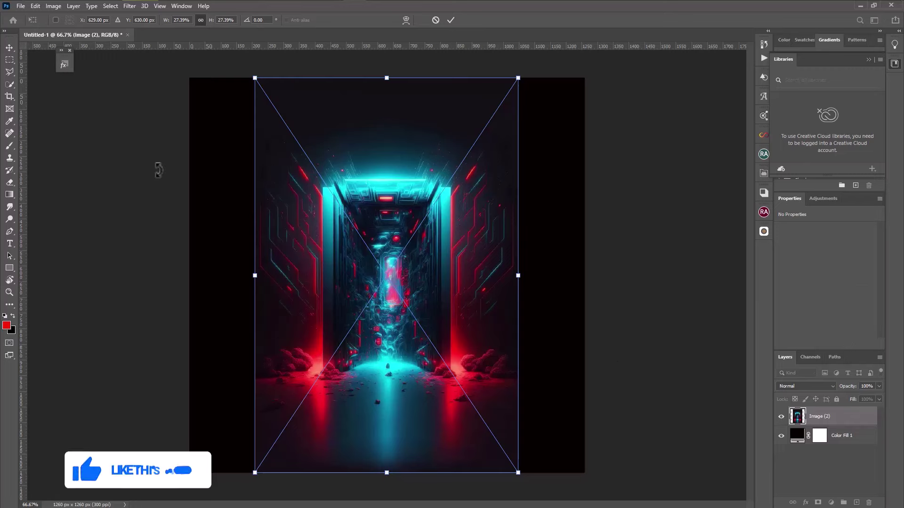
{"action": "left_click_drag", "start_coordinate": [254, 469], "coordinate": [177, 501]}
{"action": "key", "text": "Return"}
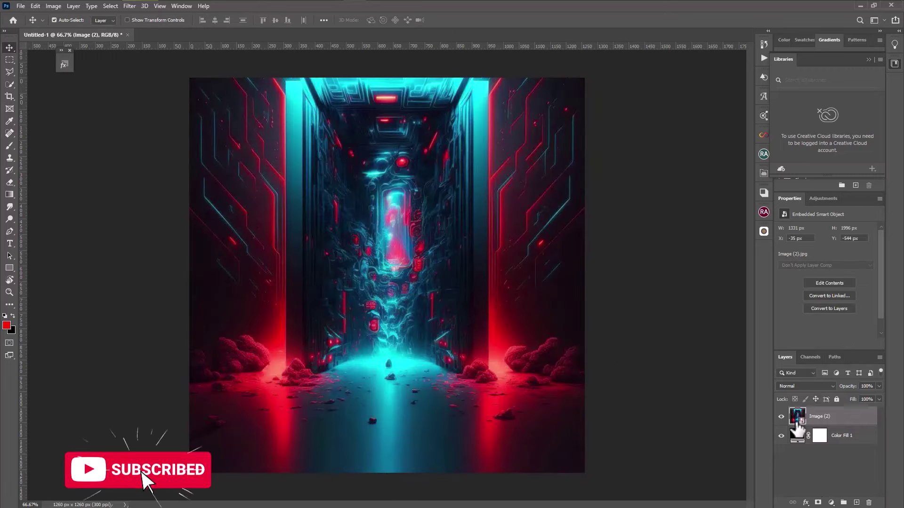
Mask Image (2) and fade its top into black with a black-to-transparent gradient.
{"action": "left_click", "coordinate": [818, 502]}
{"action": "key", "text": "g"}
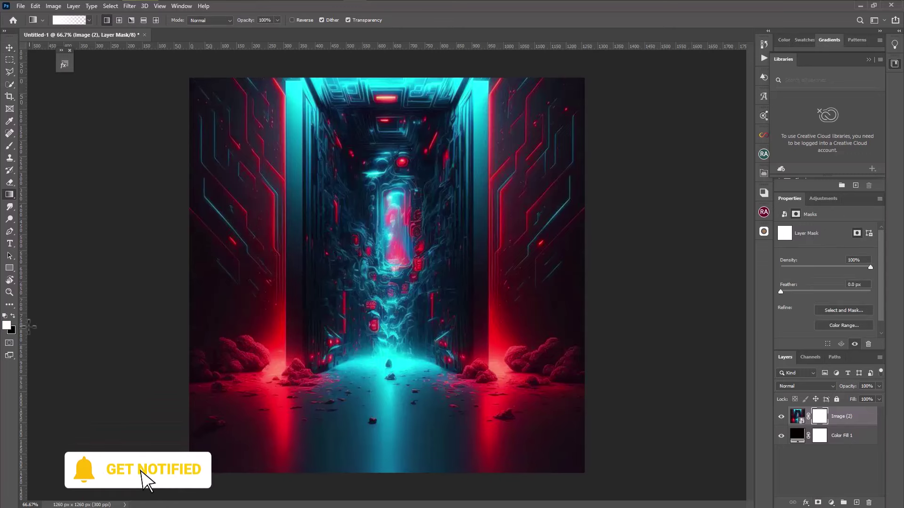
{"action": "key", "text": "d"}
{"action": "key", "text": "x"}
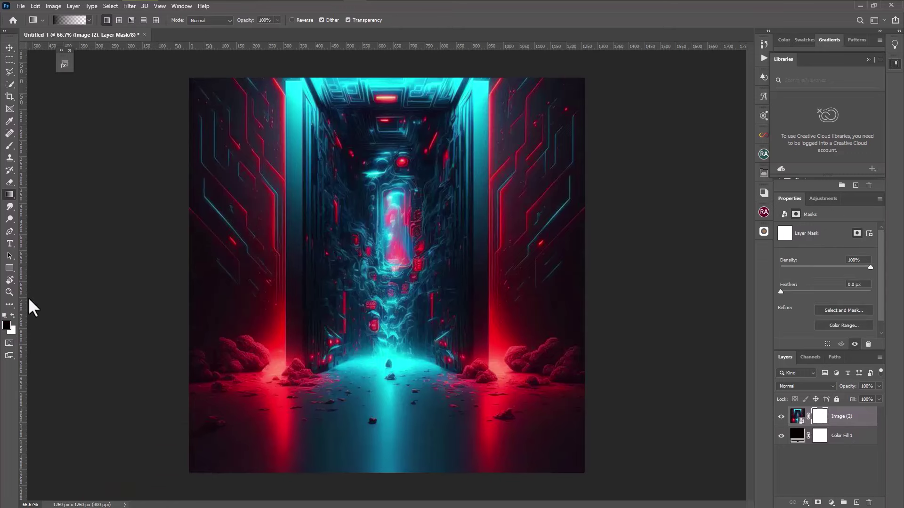
{"action": "left_click", "coordinate": [69, 21]}
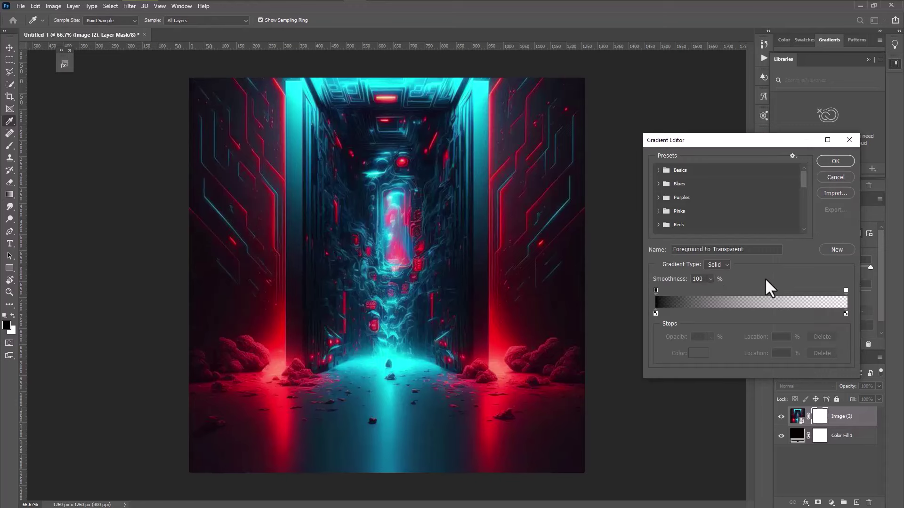
{"action": "left_click", "coordinate": [835, 161]}
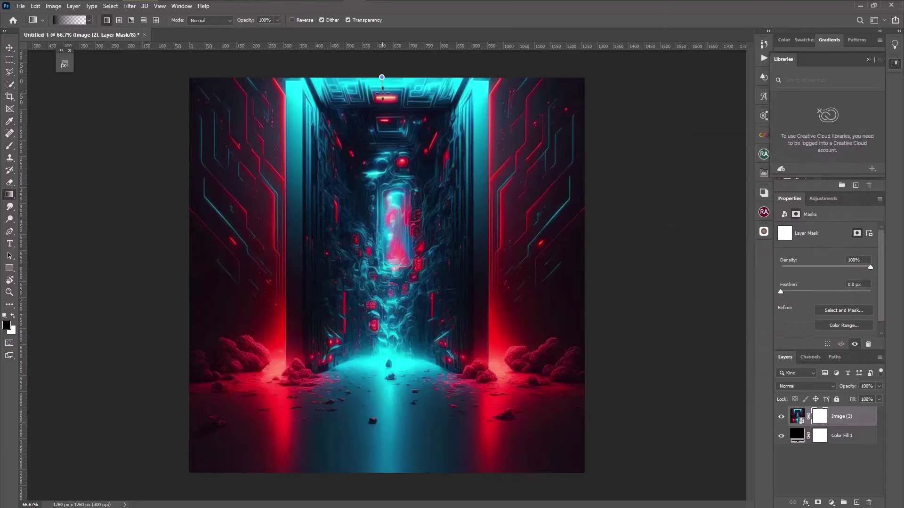
{"action": "left_click_drag", "start_coordinate": [381, 114], "coordinate": [384, 147]}
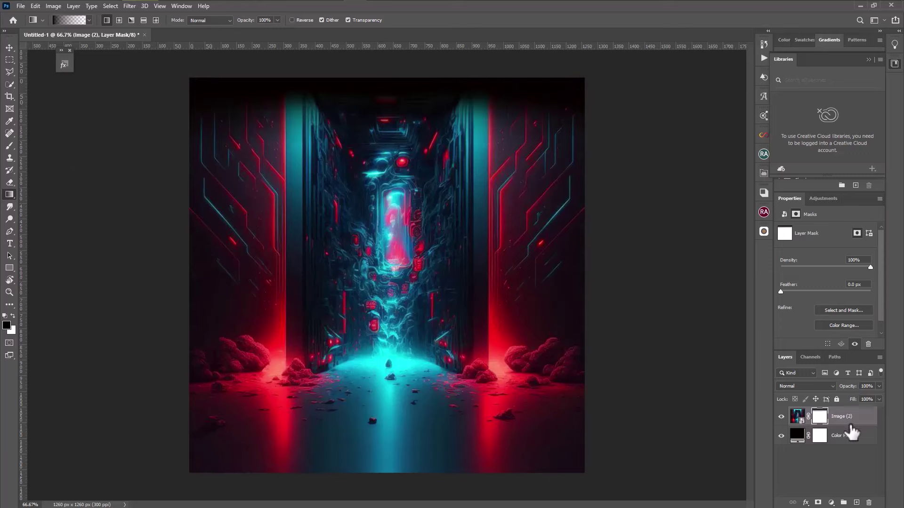
Reselect the Image (2) layer and switch to the Move tool.
{"action": "left_click", "coordinate": [861, 438]}
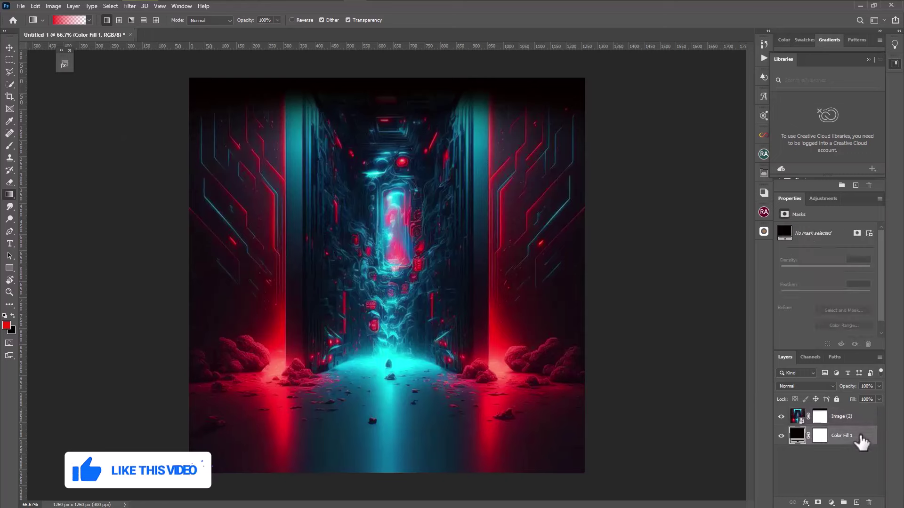
{"action": "left_click", "coordinate": [857, 419]}
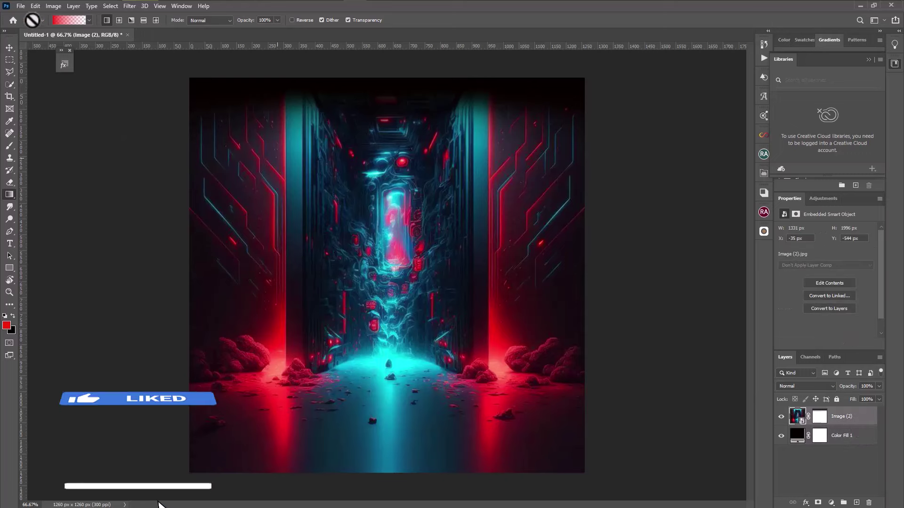
{"action": "left_click", "coordinate": [9, 47]}
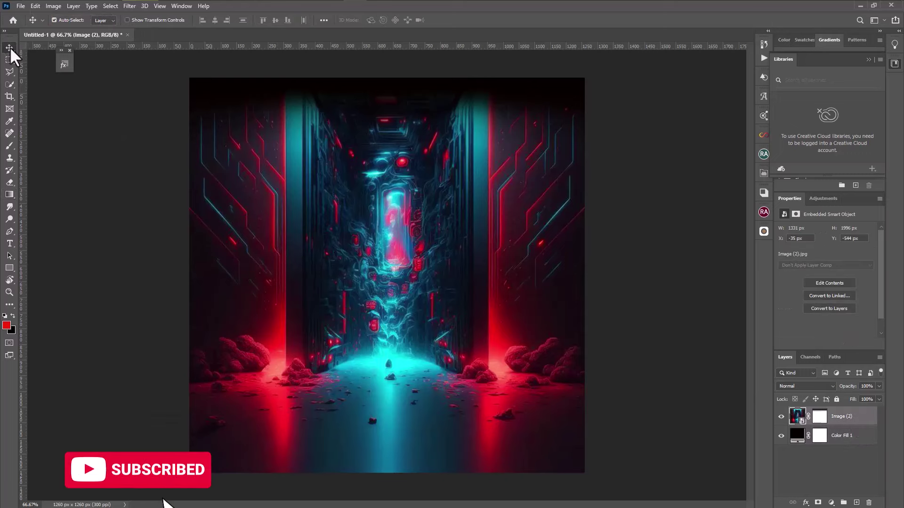
{"action": "left_click", "coordinate": [21, 6]}
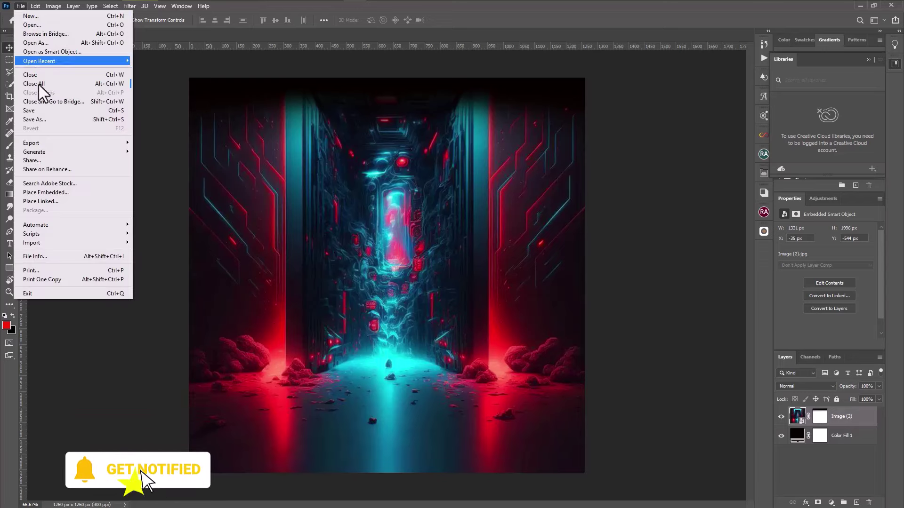
Place Image.jpg flush against the poster's left edge and duplicate its layer.
{"action": "left_click", "coordinate": [64, 192]}
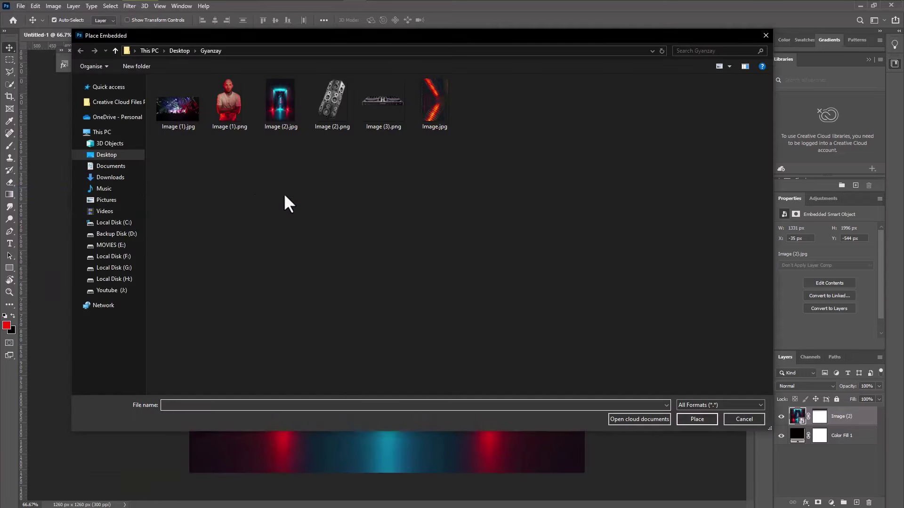
{"action": "left_click", "coordinate": [431, 107]}
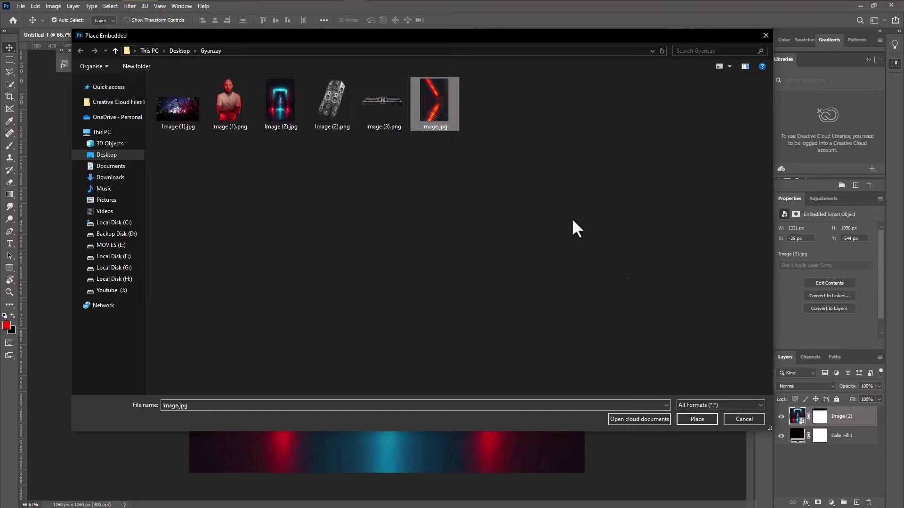
{"action": "left_click", "coordinate": [699, 418]}
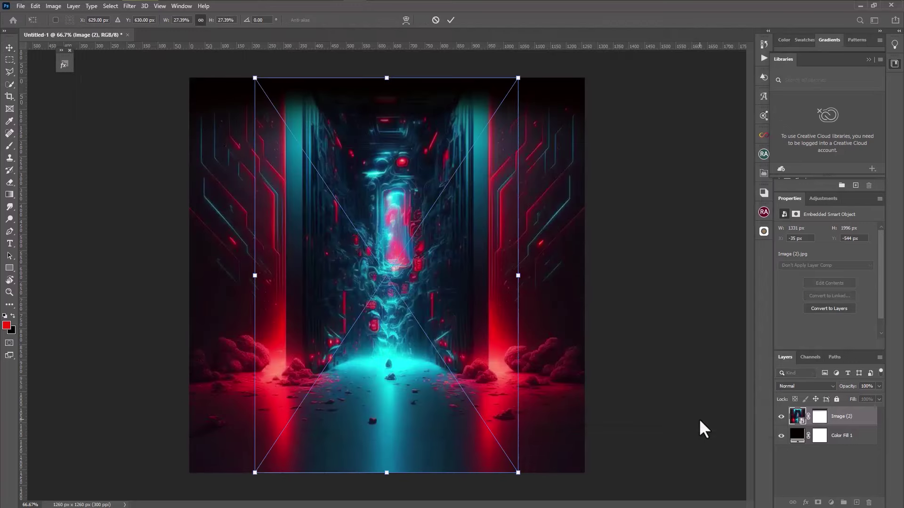
{"action": "left_click_drag", "start_coordinate": [493, 275], "coordinate": [401, 277]}
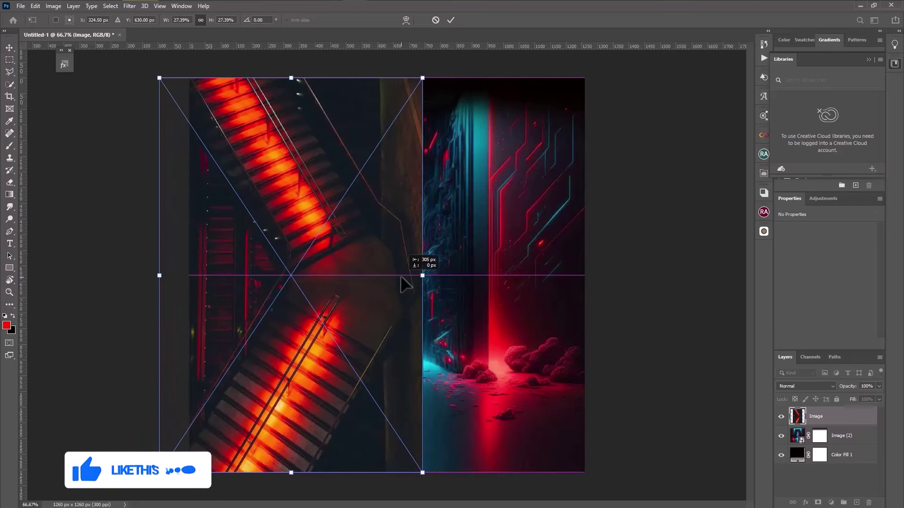
{"action": "left_click_drag", "start_coordinate": [401, 279], "coordinate": [410, 280]}
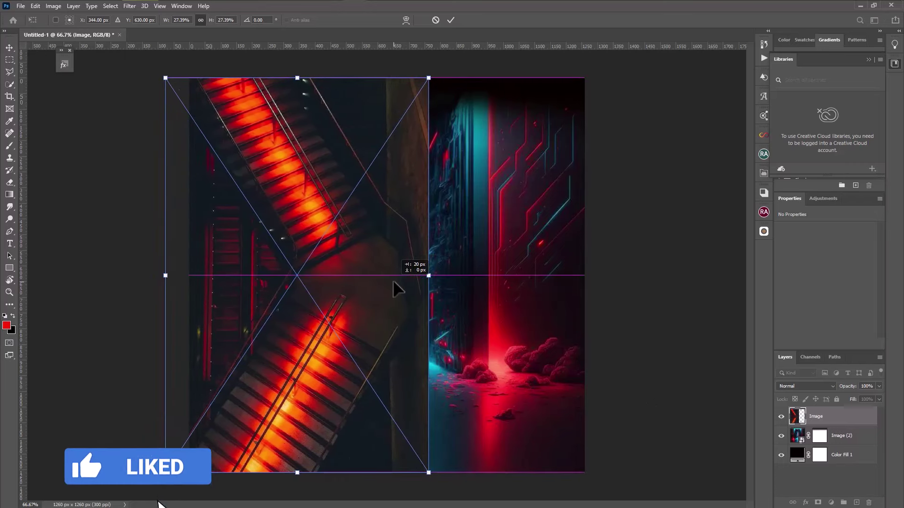
{"action": "key", "text": "Return"}
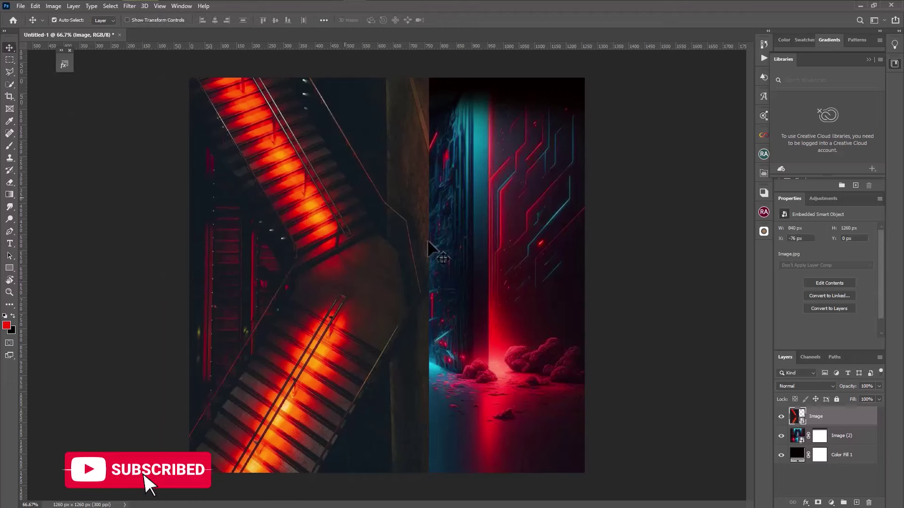
{"action": "left_click_drag", "start_coordinate": [844, 437], "coordinate": [856, 503]}
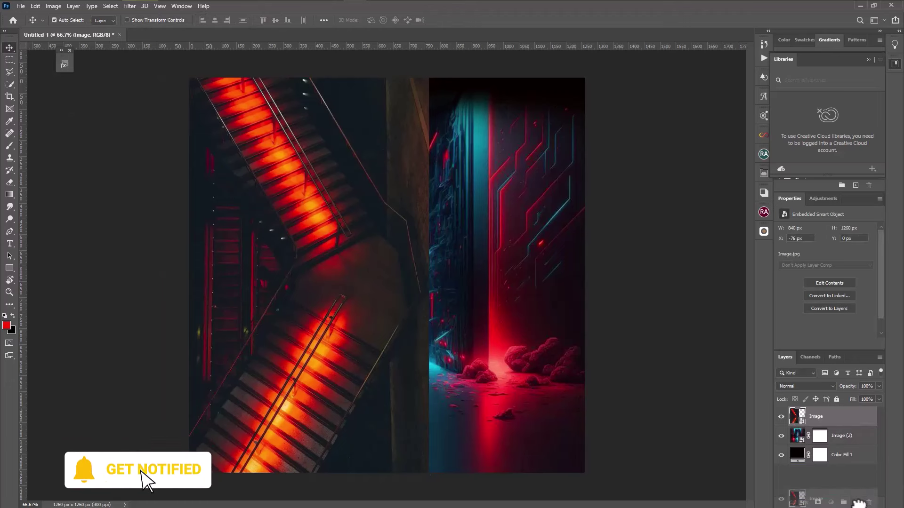
Flip the staircase copy horizontally and move it onto the right half.
{"action": "left_click", "coordinate": [35, 7]}
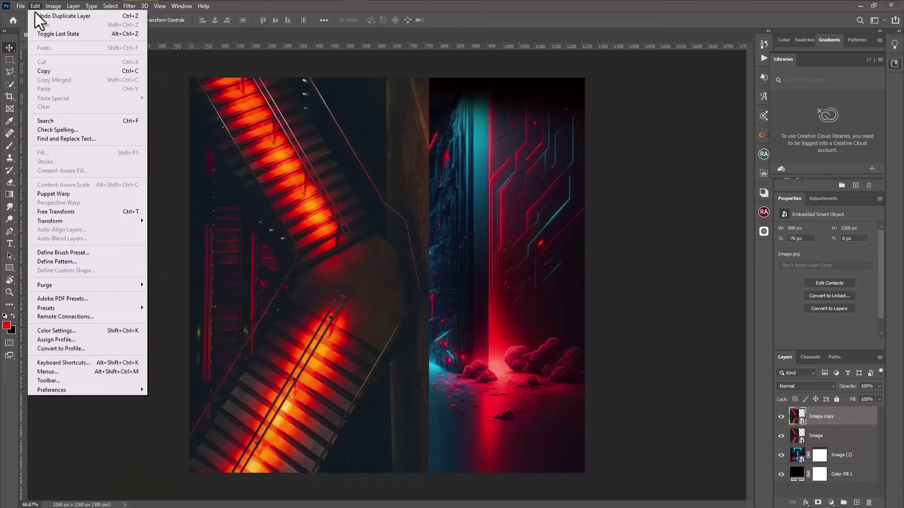
{"action": "left_click", "coordinate": [76, 212]}
{"action": "right_click", "coordinate": [390, 222]}
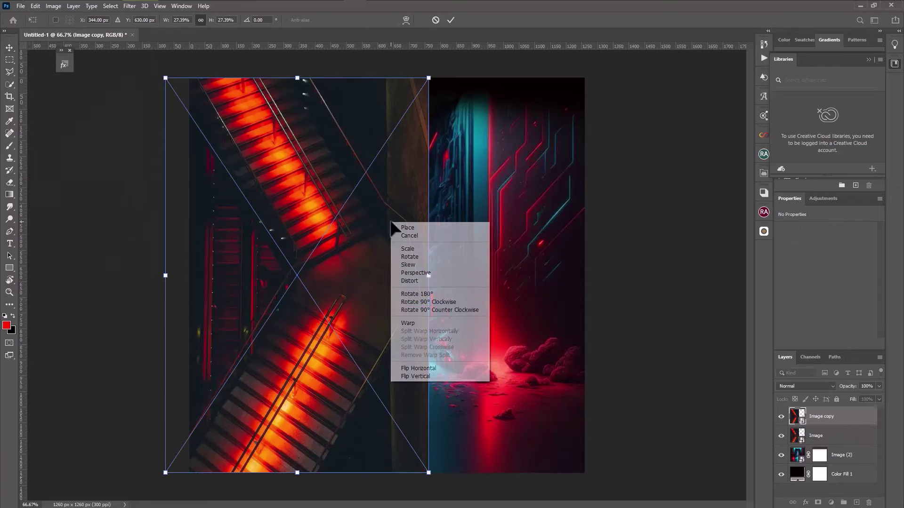
{"action": "left_click", "coordinate": [441, 368]}
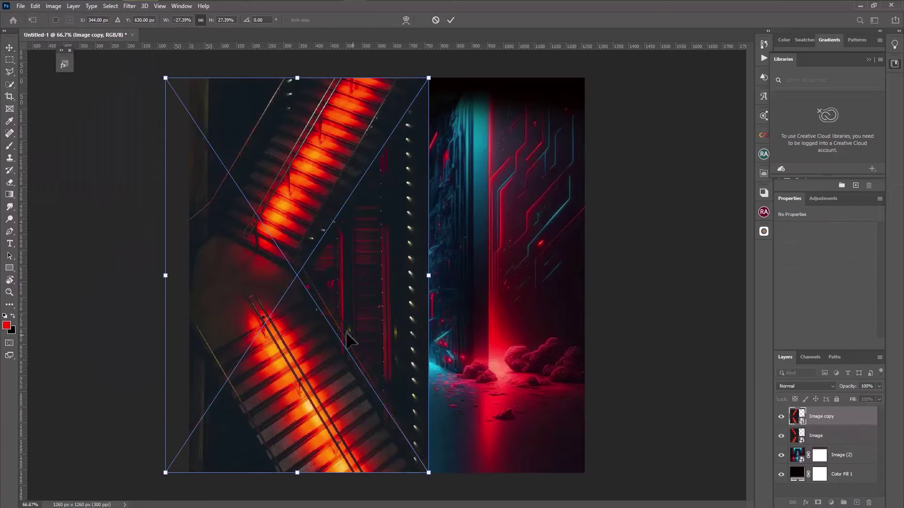
{"action": "left_click_drag", "start_coordinate": [347, 350], "coordinate": [534, 350]}
{"action": "left_click", "coordinate": [9, 48]}
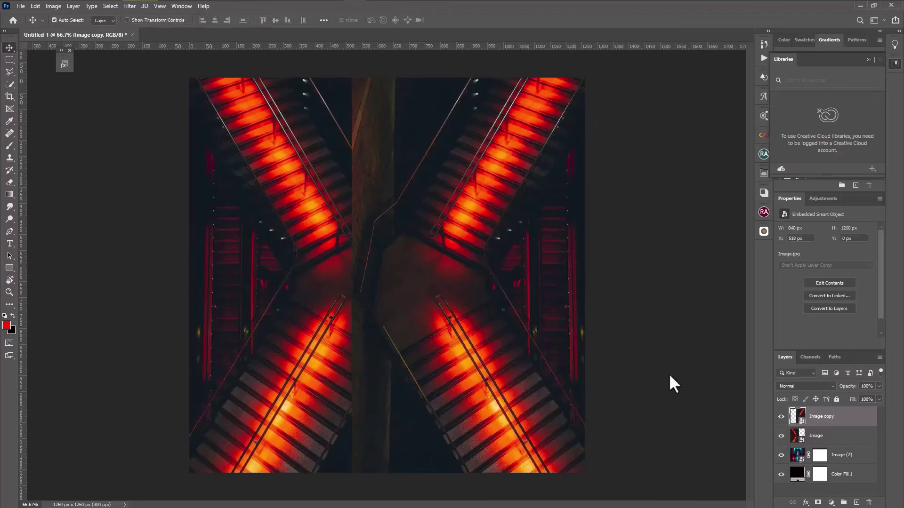
Merge both staircase layers into a single Image copy layer.
{"action": "left_click", "coordinate": [851, 440], "text": "shift"}
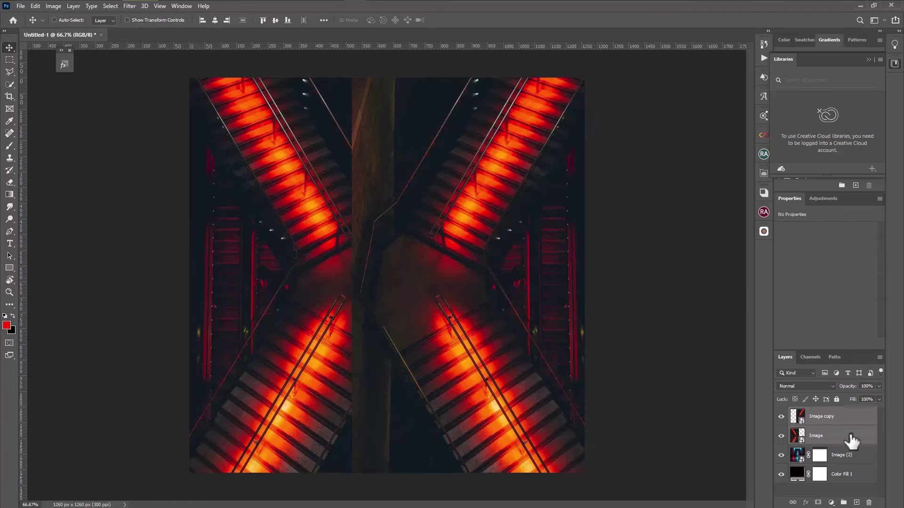
{"action": "right_click", "coordinate": [849, 433]}
{"action": "left_click", "coordinate": [800, 313]}
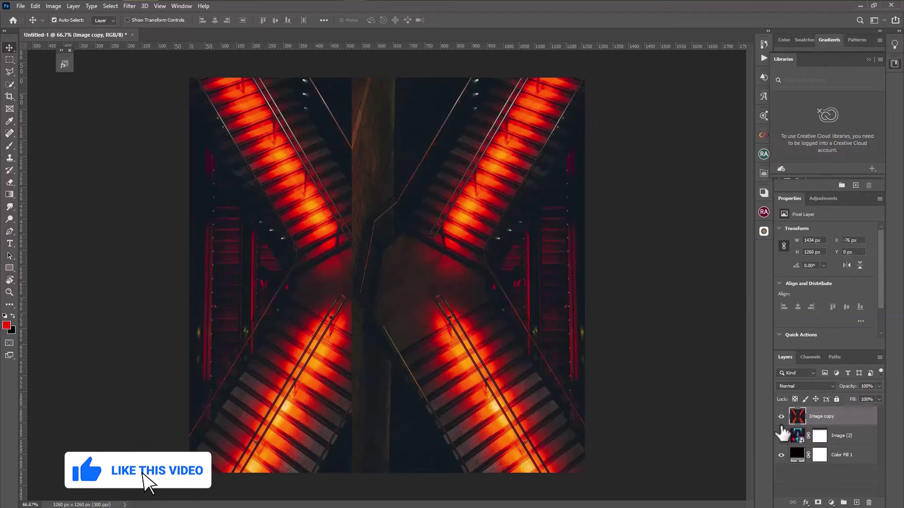
Apply Levels to the merged staircase with the black input raised to about 72.
{"action": "left_click", "coordinate": [52, 11]}
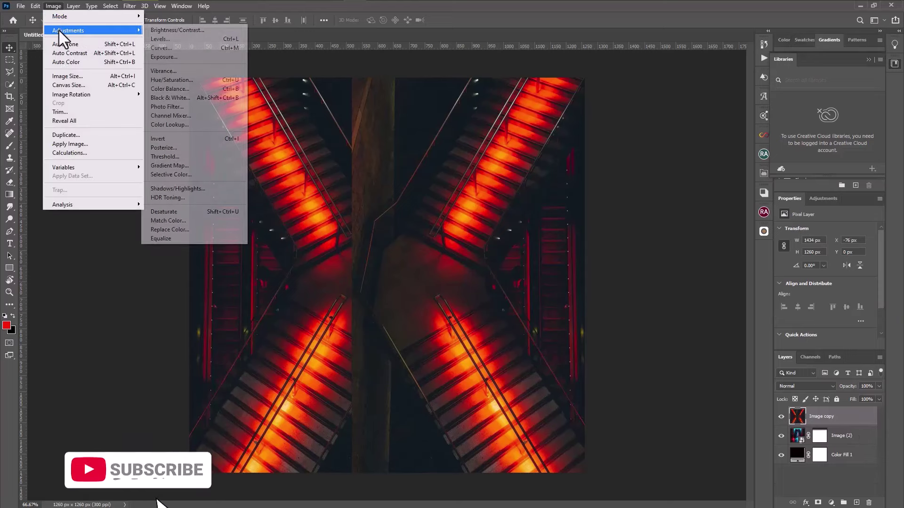
{"action": "left_click", "coordinate": [174, 39]}
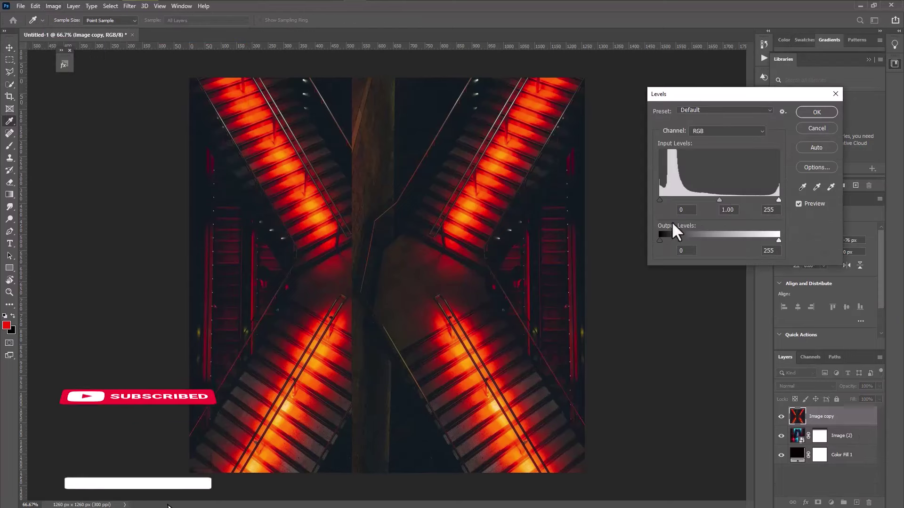
{"action": "left_click_drag", "start_coordinate": [660, 200], "coordinate": [693, 206]}
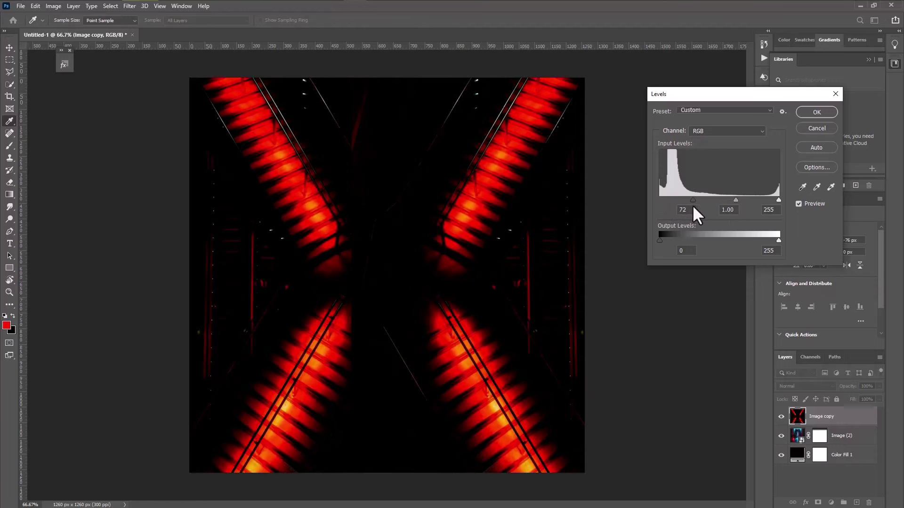
{"action": "left_click", "coordinate": [811, 113]}
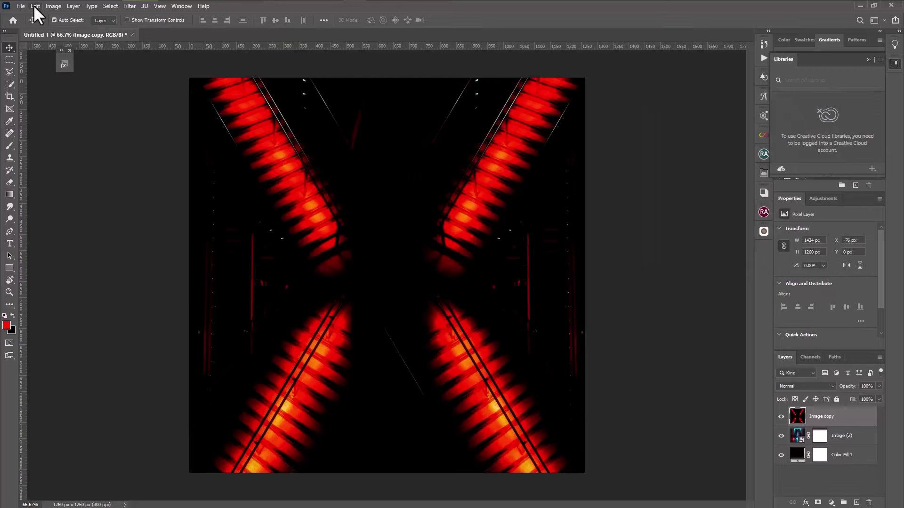
Set the staircase layer to Screen blend mode and convert it to a smart object.
{"action": "left_click", "coordinate": [817, 386]}
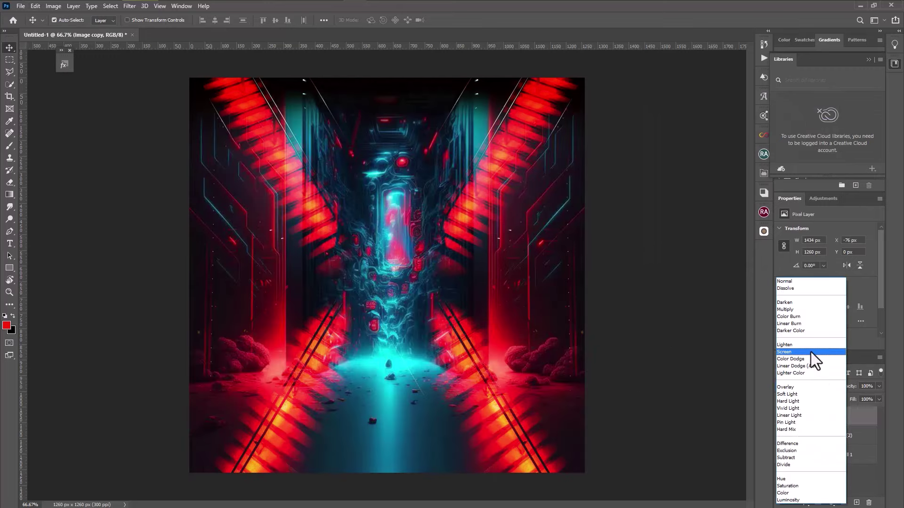
{"action": "left_click", "coordinate": [810, 352]}
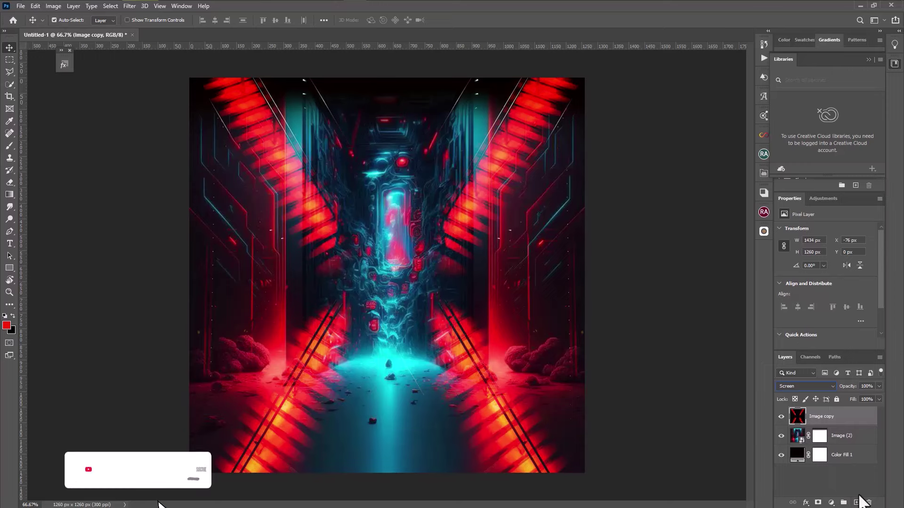
{"action": "right_click", "coordinate": [855, 420]}
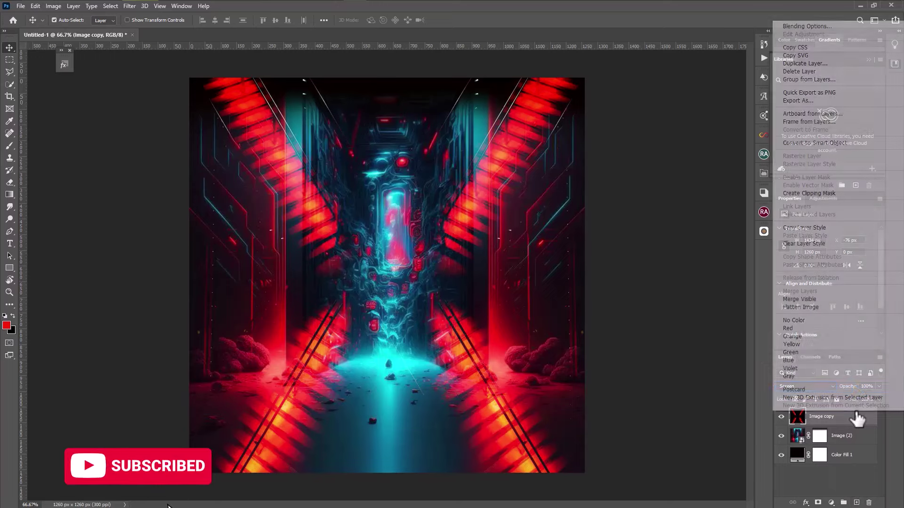
{"action": "left_click", "coordinate": [845, 143]}
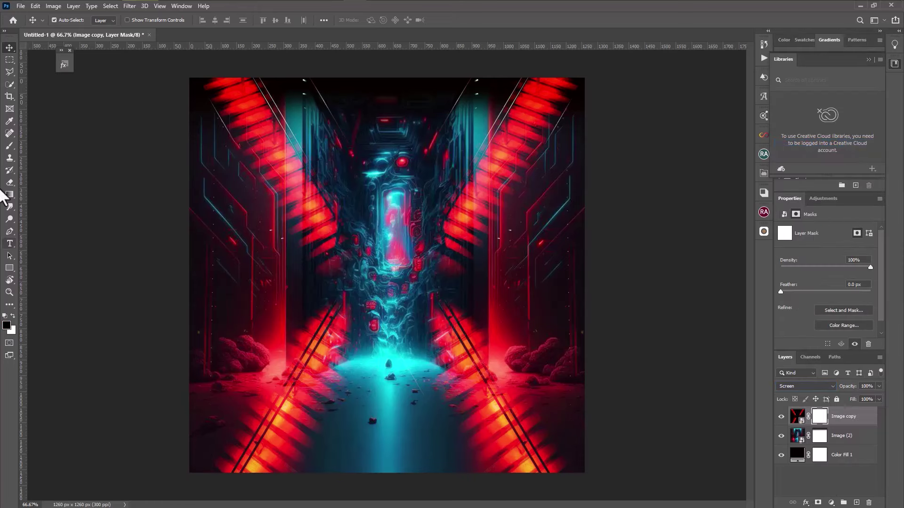
Fade the bottoms of the staircase and corridor layers with black gradients on their masks.
{"action": "left_click", "coordinate": [10, 195]}
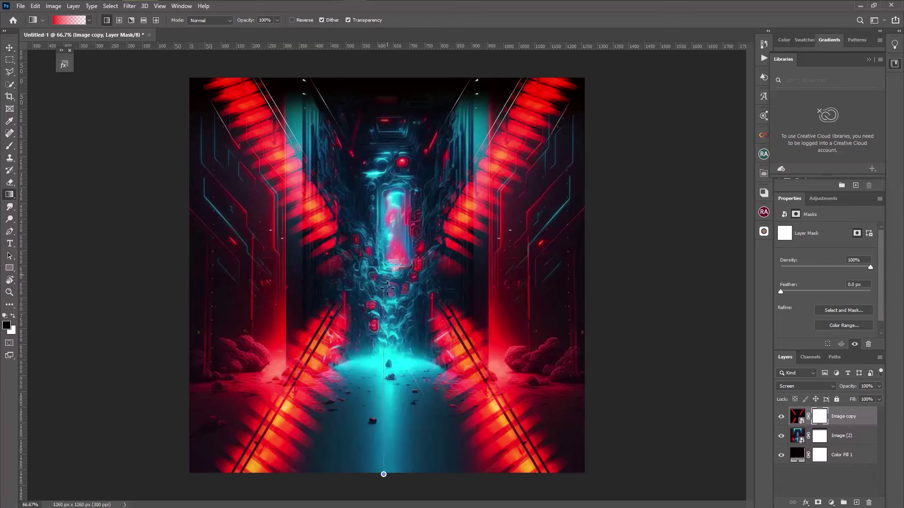
{"action": "left_click_drag", "start_coordinate": [383, 348], "coordinate": [383, 475]}
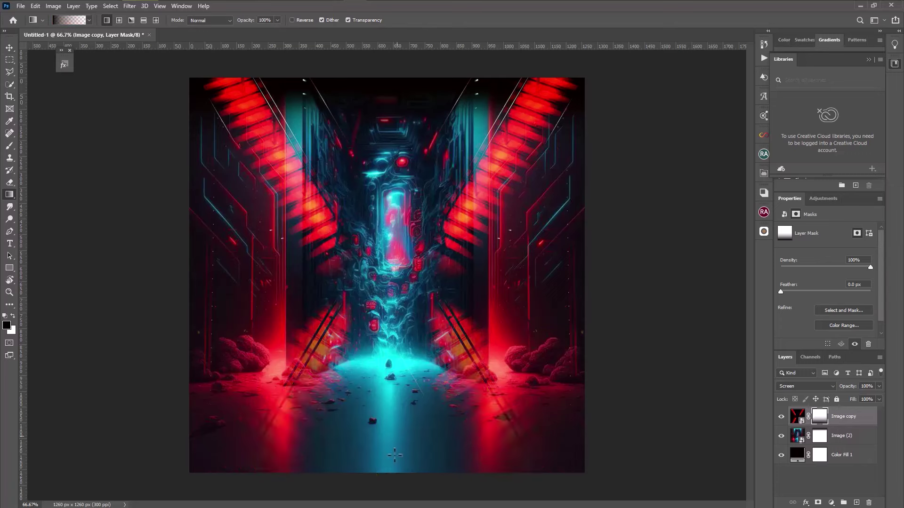
{"action": "key", "text": "Return"}
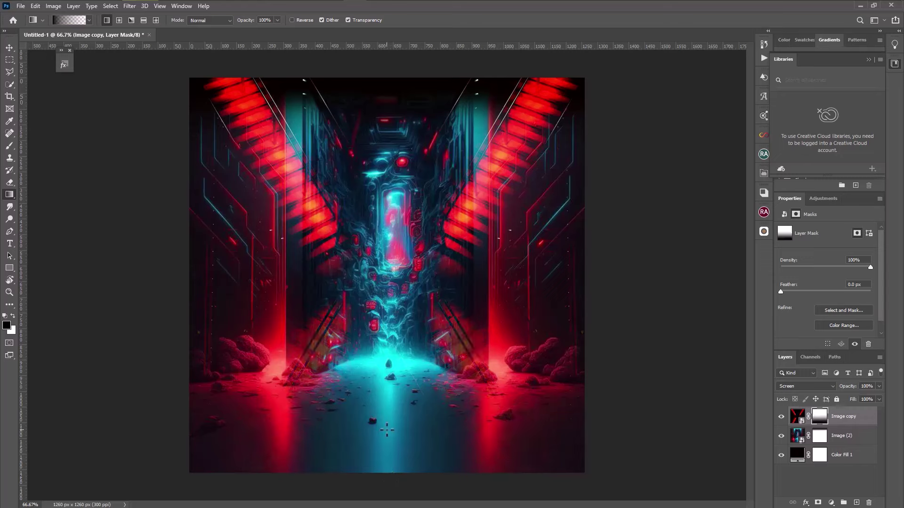
{"action": "left_click", "coordinate": [865, 442]}
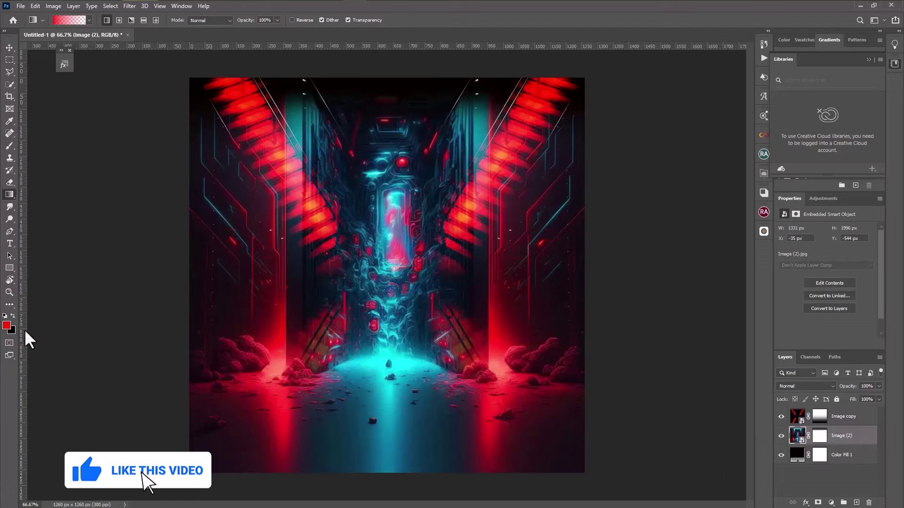
{"action": "left_click", "coordinate": [12, 316]}
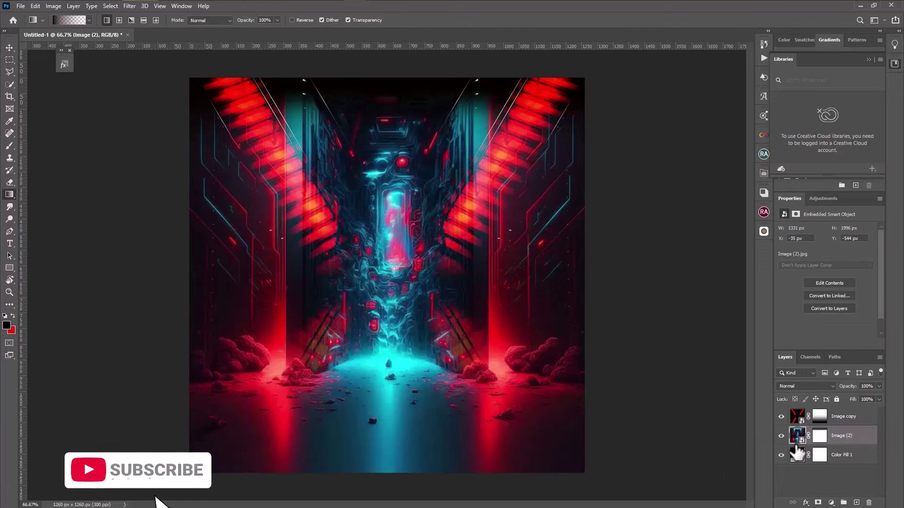
{"action": "left_click", "coordinate": [819, 436]}
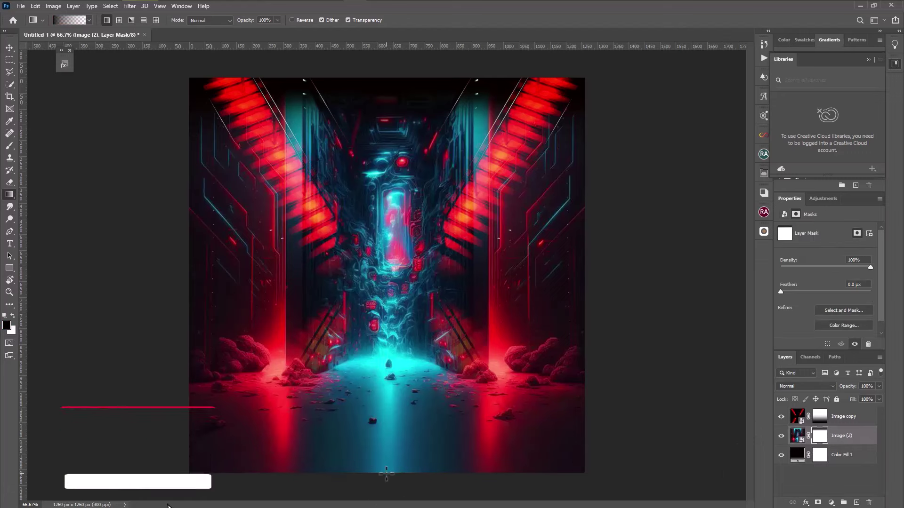
{"action": "left_click_drag", "start_coordinate": [386, 473], "coordinate": [386, 282]}
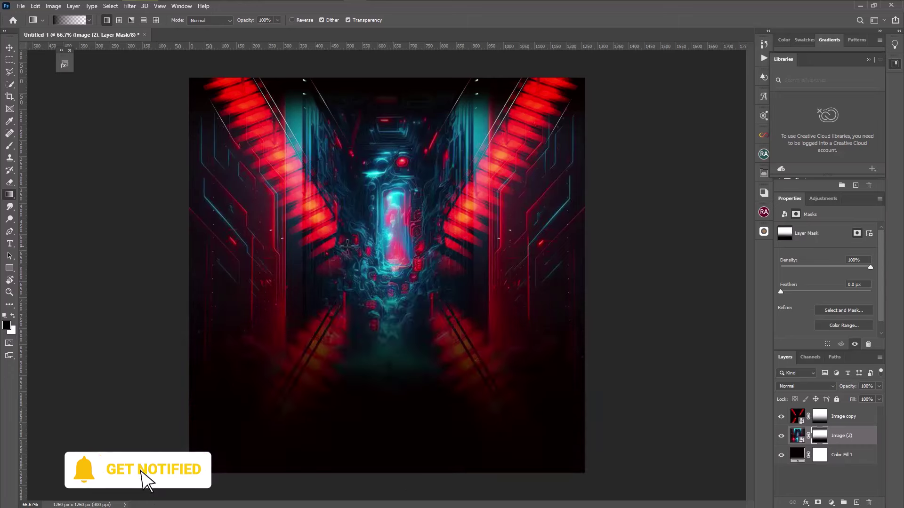
Fade the top of the staircase layer to dark with a gradient on its mask.
{"action": "left_click", "coordinate": [853, 418]}
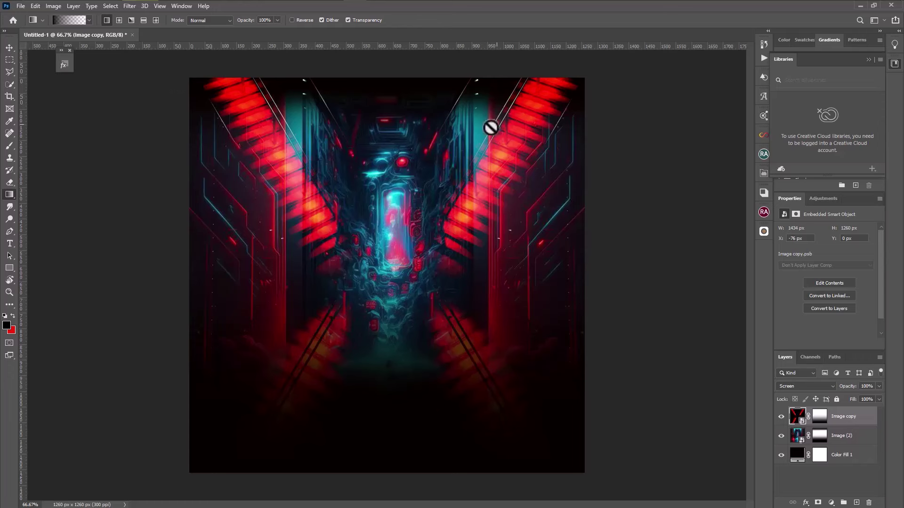
{"action": "left_click", "coordinate": [820, 416]}
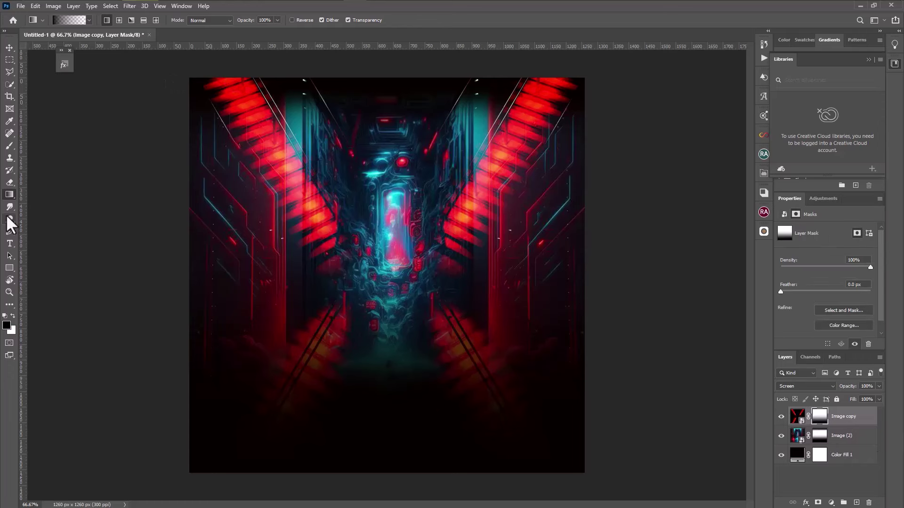
{"action": "left_click", "coordinate": [10, 146]}
{"action": "left_click", "coordinate": [8, 194]}
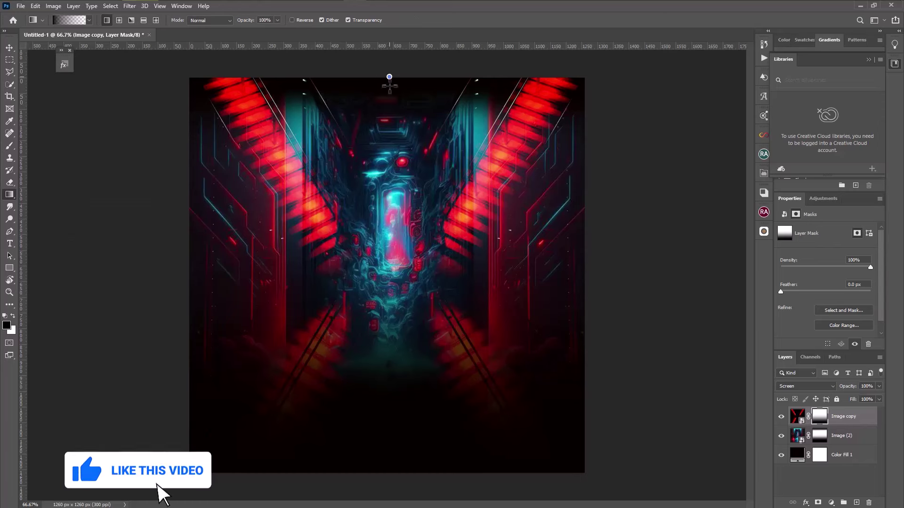
{"action": "left_click_drag", "start_coordinate": [393, 137], "coordinate": [392, 136]}
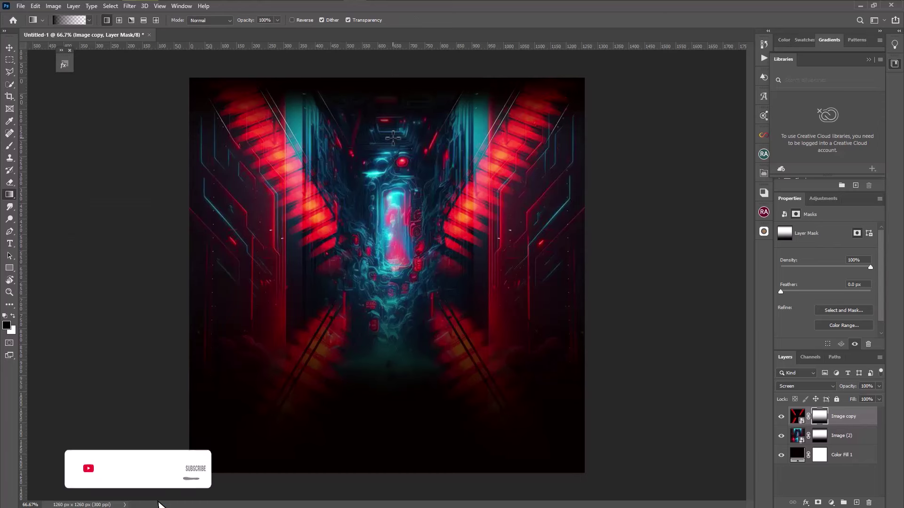
{"action": "left_click_drag", "start_coordinate": [391, 73], "coordinate": [392, 164]}
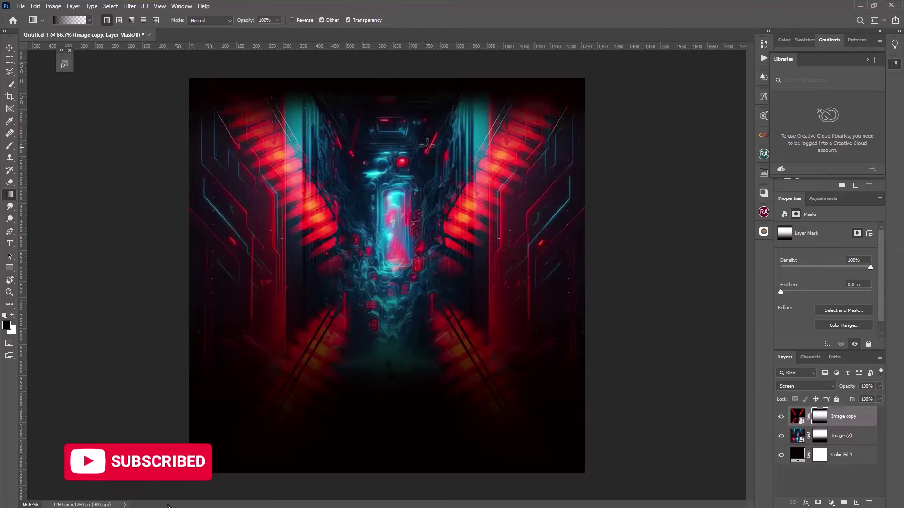
{"action": "left_click", "coordinate": [21, 7]}
Place the DJ photo Image (1).png and the DJ-controller image into the poster.
{"action": "left_click", "coordinate": [61, 191]}
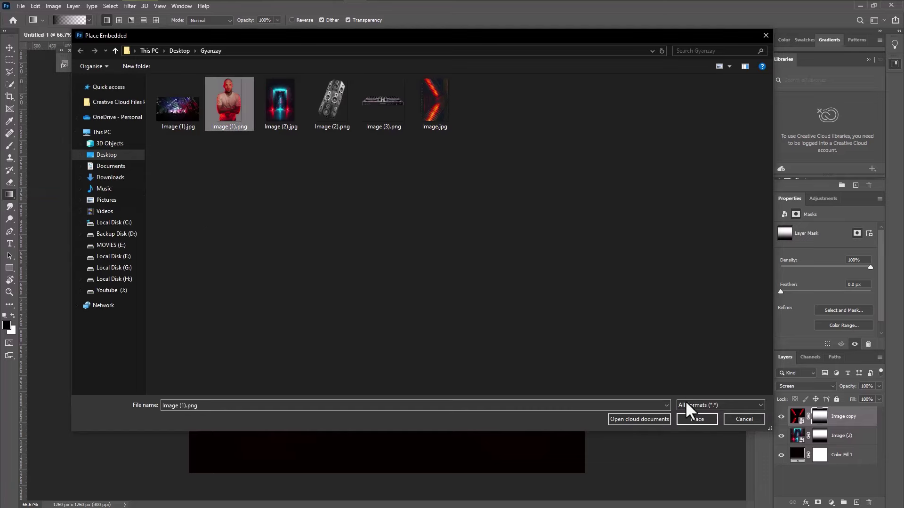
{"action": "left_click", "coordinate": [692, 420]}
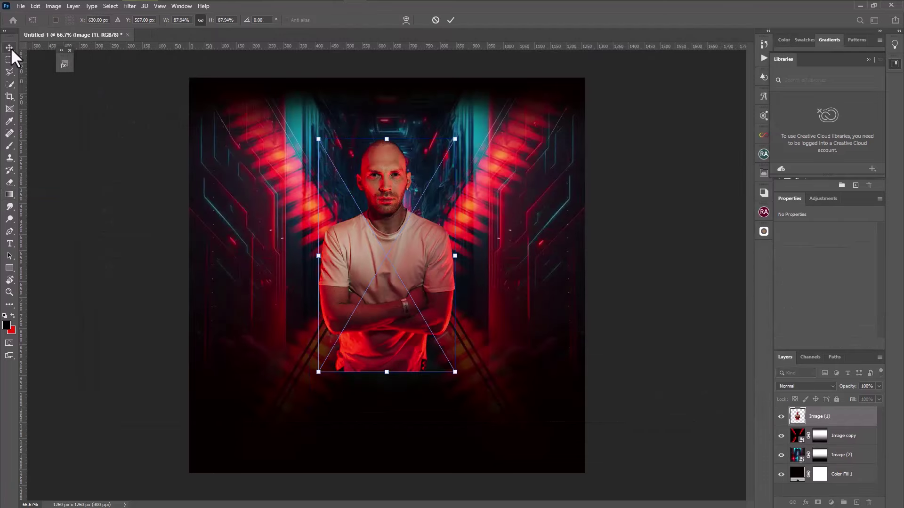
{"action": "left_click", "coordinate": [9, 48]}
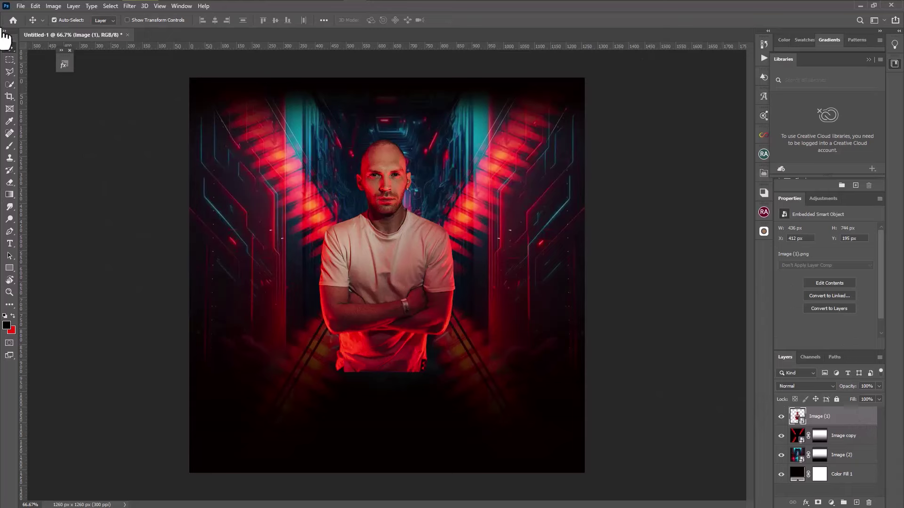
{"action": "left_click", "coordinate": [27, 4]}
{"action": "mouse_move", "coordinate": [20, 6]}
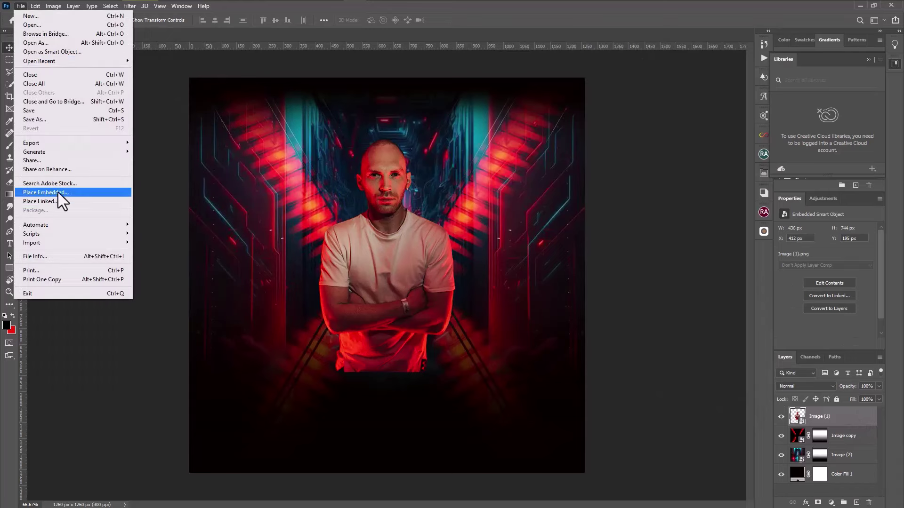
{"action": "left_click", "coordinate": [58, 193]}
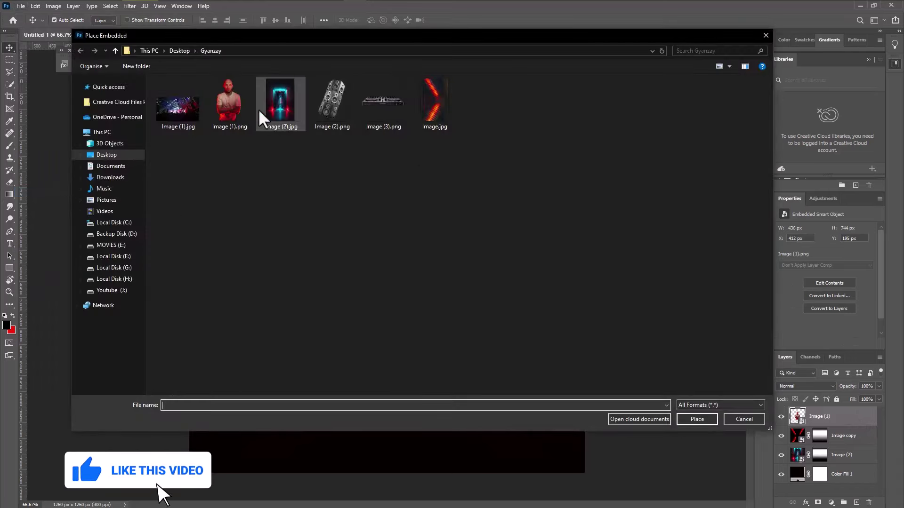
{"action": "left_click", "coordinate": [379, 109]}
{"action": "left_click", "coordinate": [696, 418]}
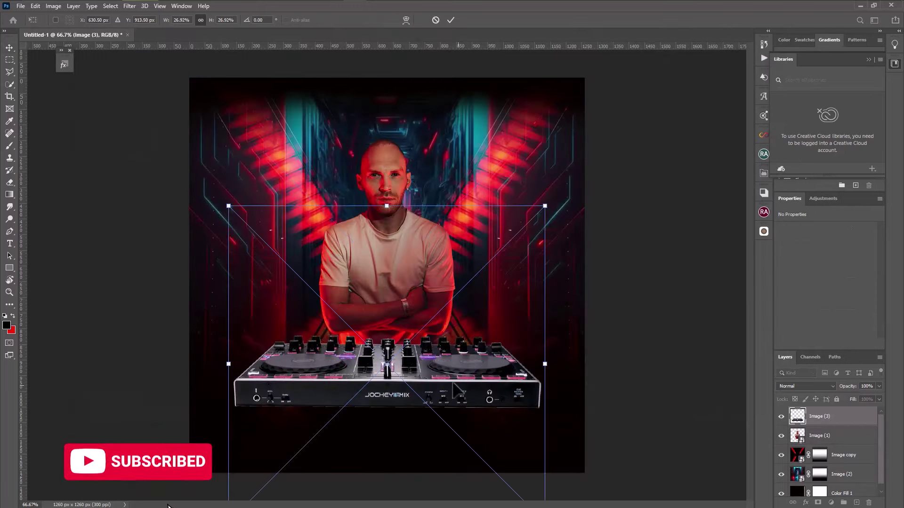
{"action": "key", "text": "Return"}
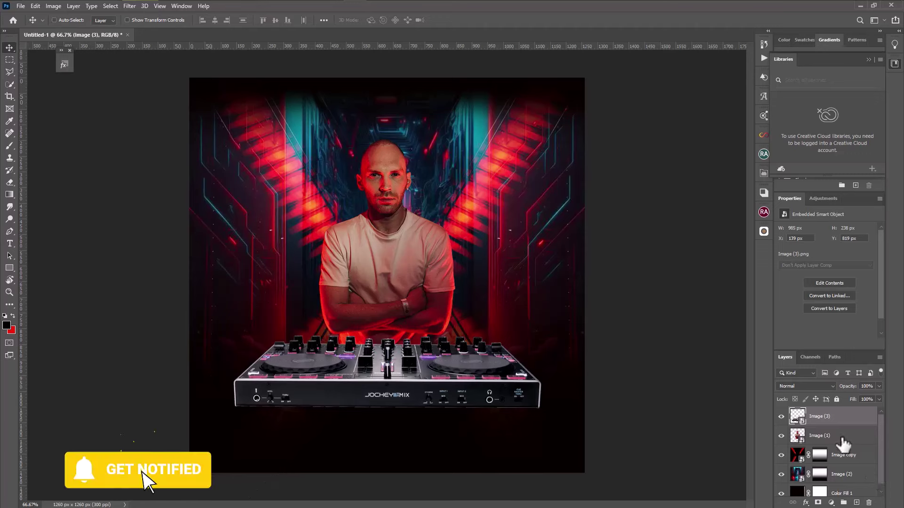
Scale the DJ and controller together to about 87% and centre them slightly lower.
{"action": "left_click", "coordinate": [841, 437], "text": "shift"}
{"action": "left_click", "coordinate": [36, 6]}
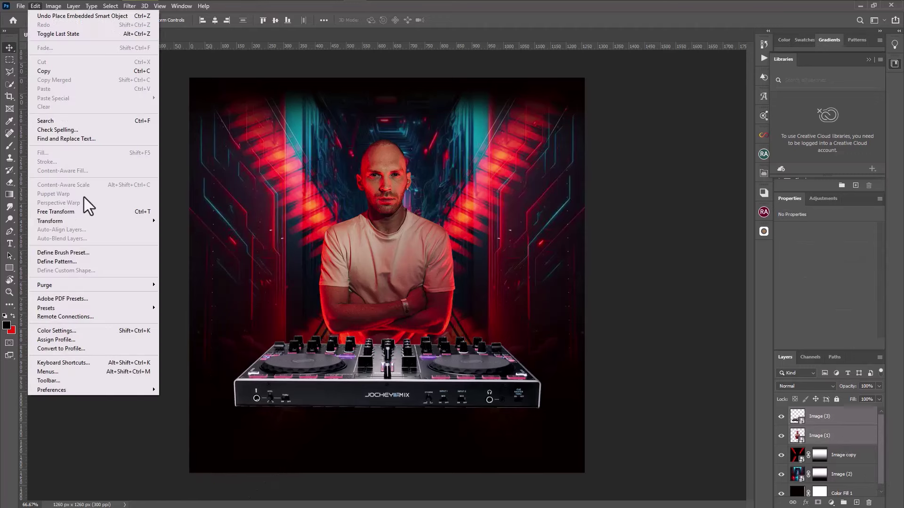
{"action": "left_click", "coordinate": [86, 211]}
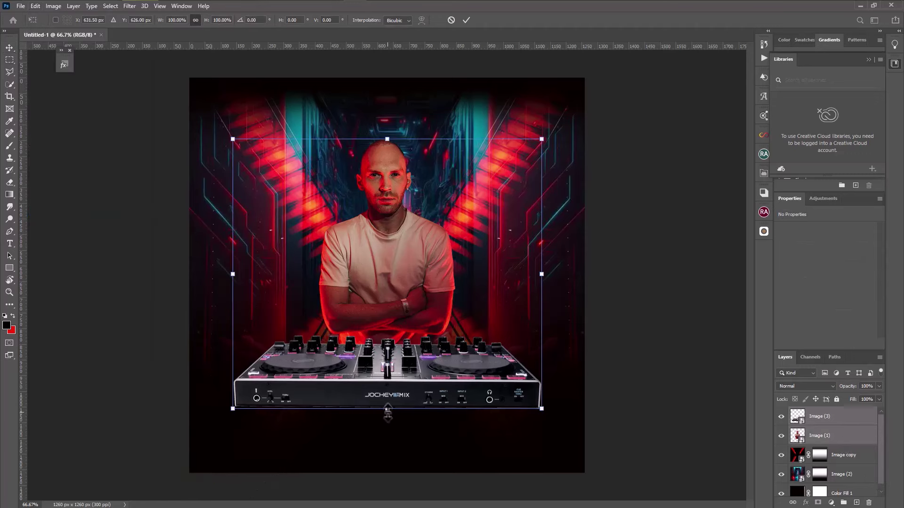
{"action": "left_click_drag", "start_coordinate": [388, 410], "coordinate": [387, 375]}
{"action": "mouse_move", "coordinate": [432, 336]}
{"action": "left_mouse_down"}
{"action": "mouse_move", "coordinate": [432, 349]}
{"action": "mouse_move", "coordinate": [410, 332]}
{"action": "left_mouse_up"}
{"action": "key", "text": "Return"}
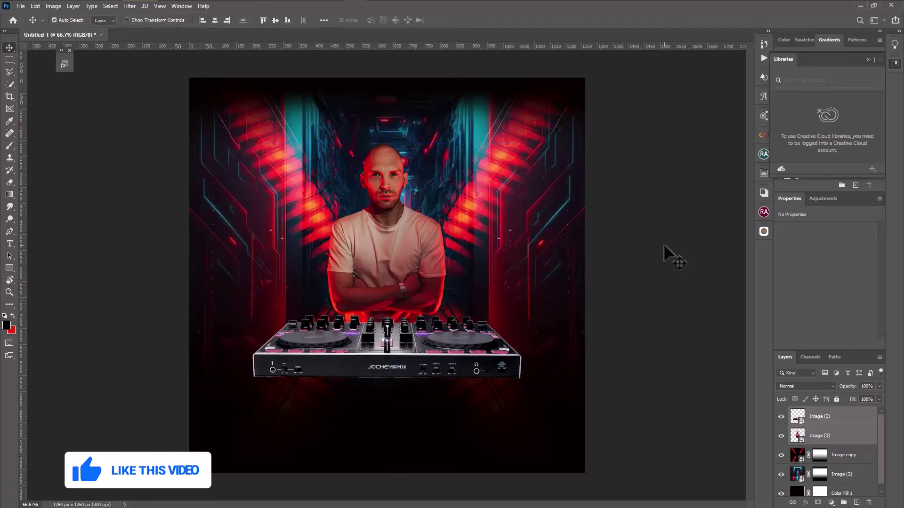
Give the Image (3) controller layer a red Color Burn Color Overlay at 44% opacity.
{"action": "left_click", "coordinate": [854, 418]}
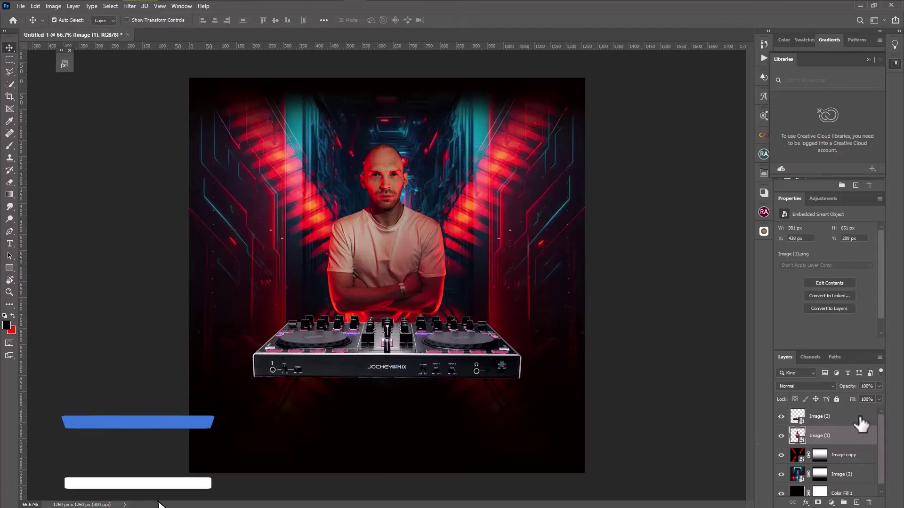
{"action": "left_click", "coordinate": [805, 502]}
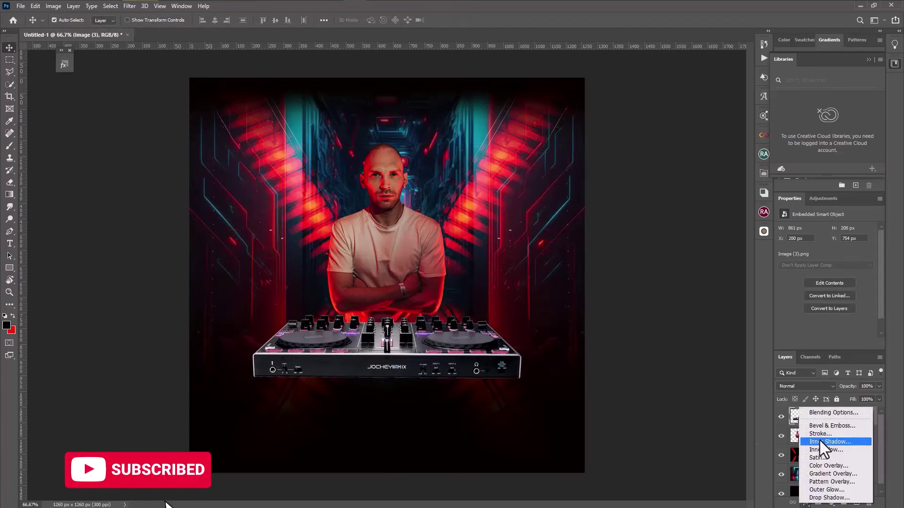
{"action": "left_click", "coordinate": [823, 416]}
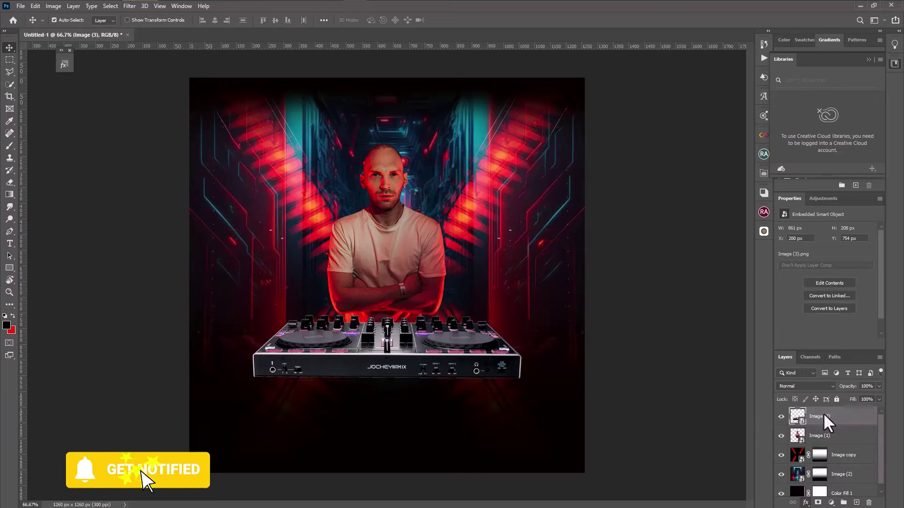
{"action": "left_click", "coordinate": [559, 222]}
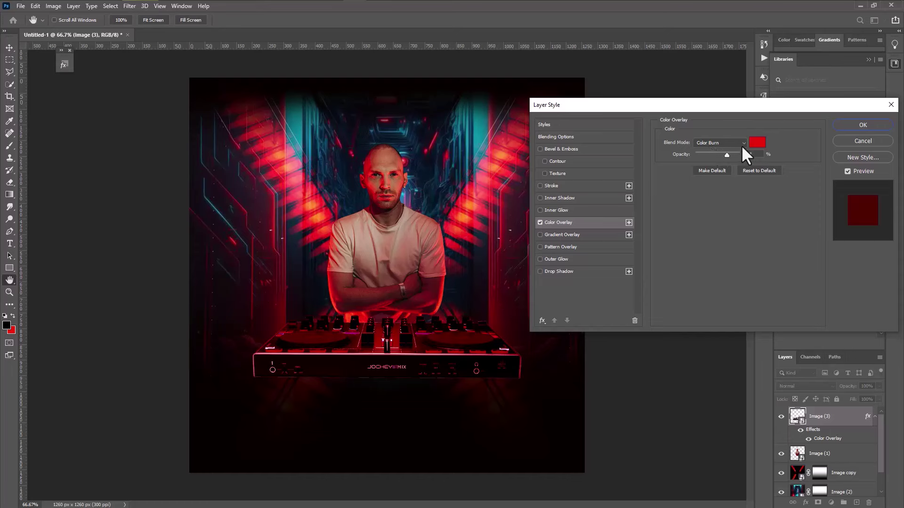
{"action": "mouse_move", "coordinate": [724, 153]}
{"action": "left_mouse_down"}
{"action": "mouse_move", "coordinate": [711, 152]}
{"action": "mouse_move", "coordinate": [724, 152]}
{"action": "left_mouse_up"}
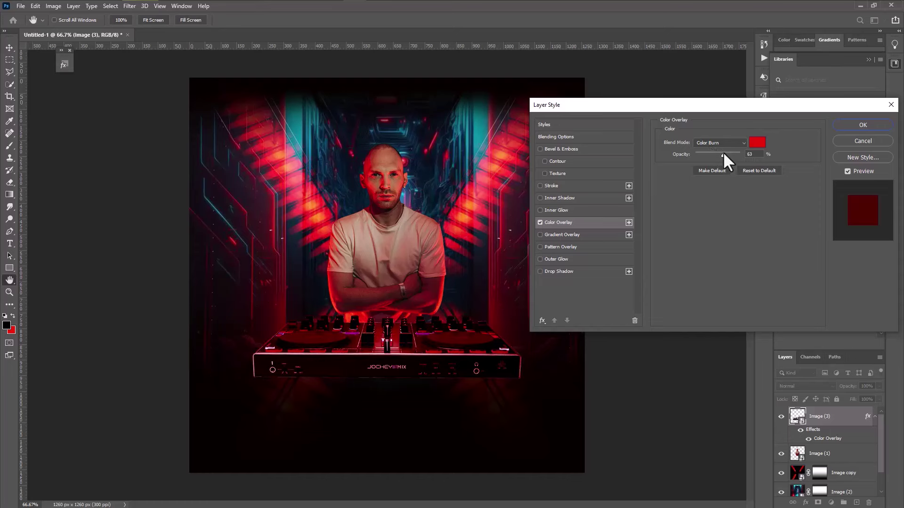
{"action": "double_click", "coordinate": [752, 154]}
{"action": "type", "text": "44"}
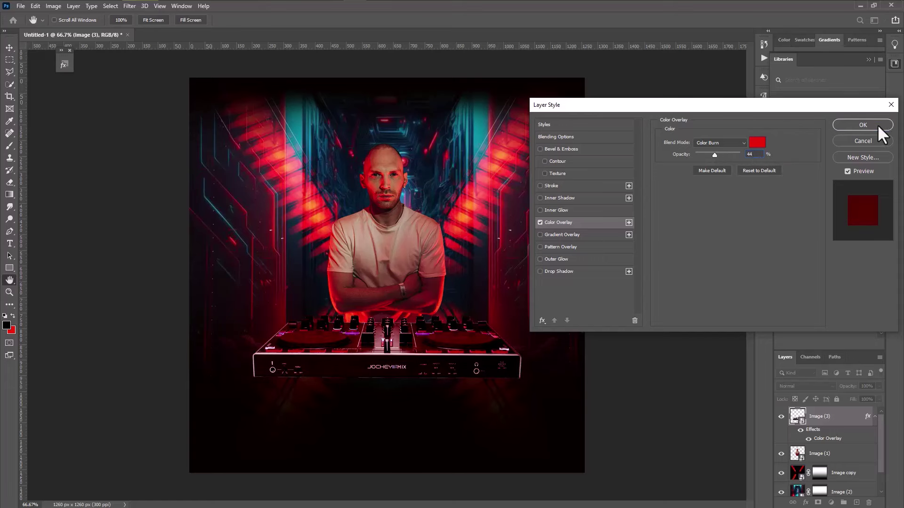
{"action": "left_click", "coordinate": [878, 124]}
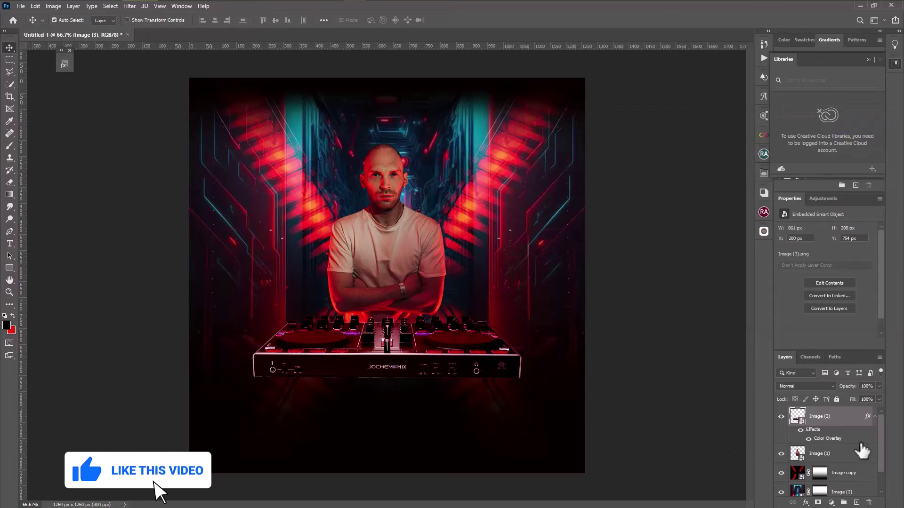
{"action": "left_click", "coordinate": [874, 416]}
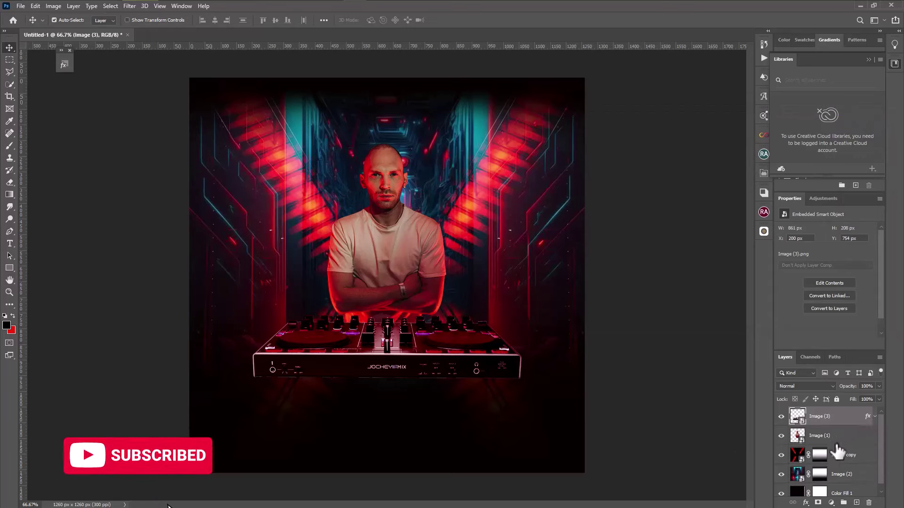
Add a new layer above the background copy and choose the Torn Paper 01 brush.
{"action": "left_click", "coordinate": [10, 145]}
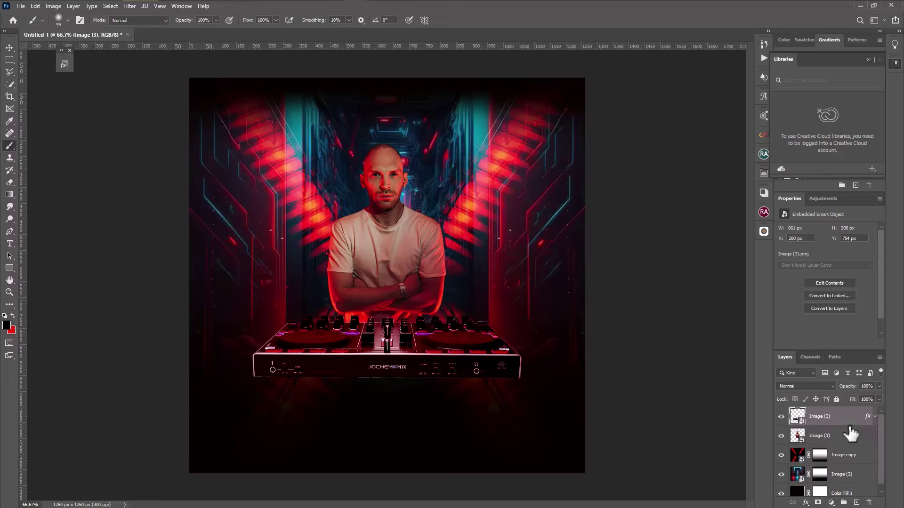
{"action": "left_click", "coordinate": [858, 442]}
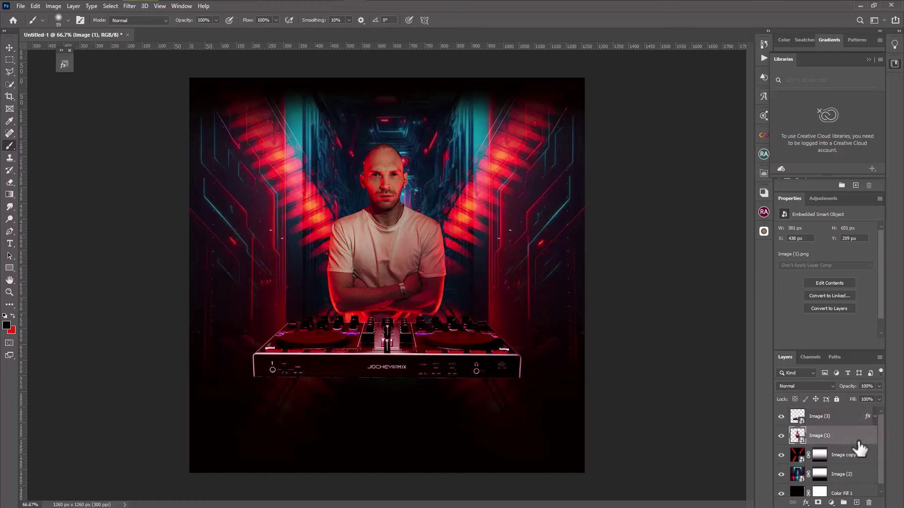
{"action": "left_click", "coordinate": [865, 457]}
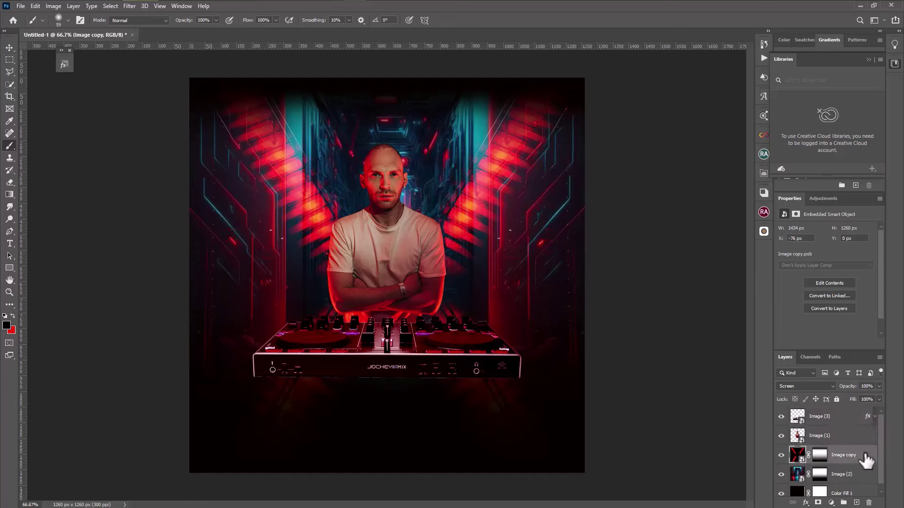
{"action": "left_click", "coordinate": [856, 503]}
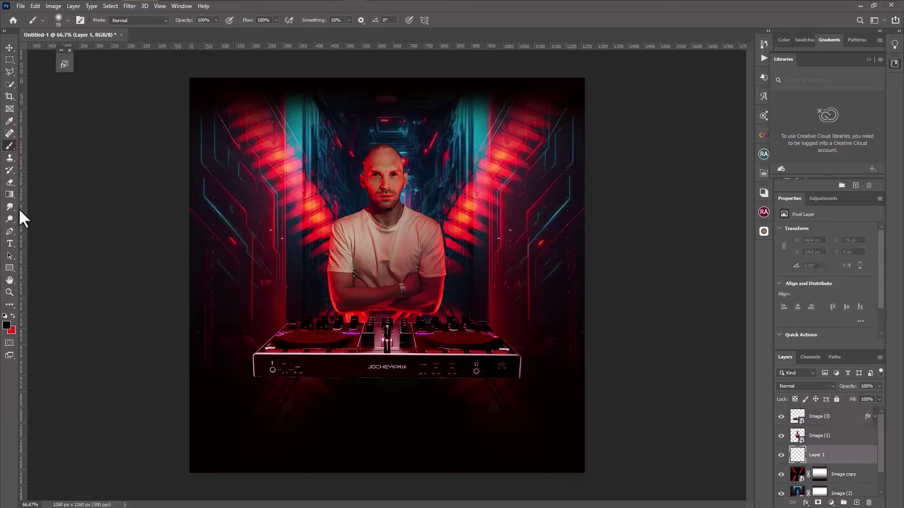
{"action": "right_click", "coordinate": [357, 161]}
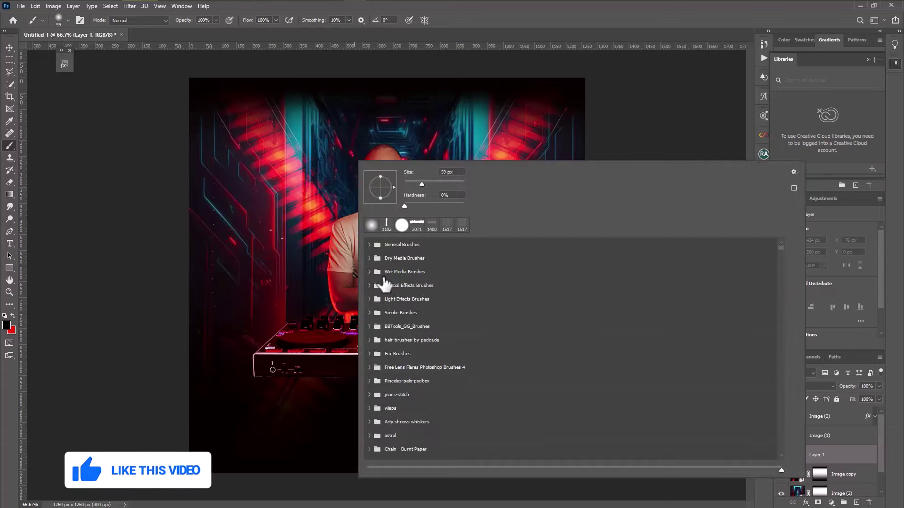
{"action": "scroll", "coordinate": [443, 312], "scroll_direction": "down", "scroll_amount": 10}
{"action": "left_click", "coordinate": [408, 304]}
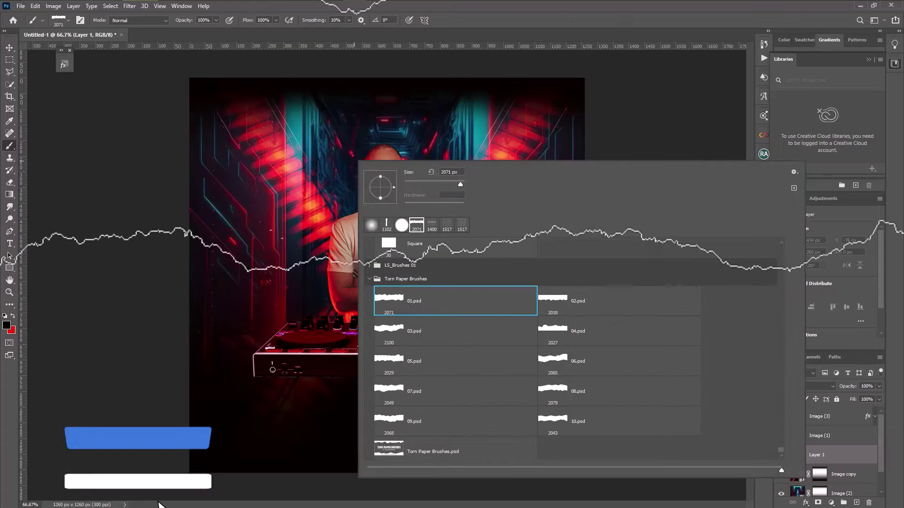
{"action": "key", "text": "Return"}
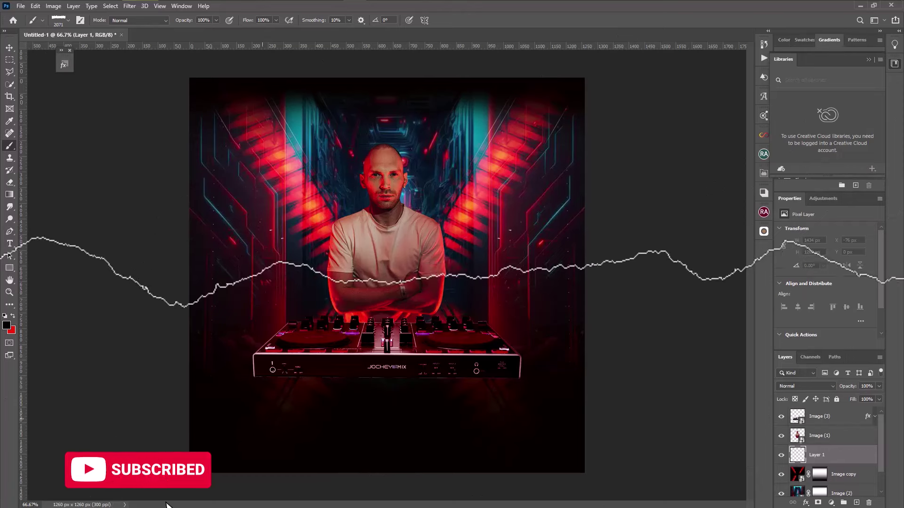
Stamp a white torn-paper edge across the bottom of the poster.
{"action": "left_click", "coordinate": [7, 325]}
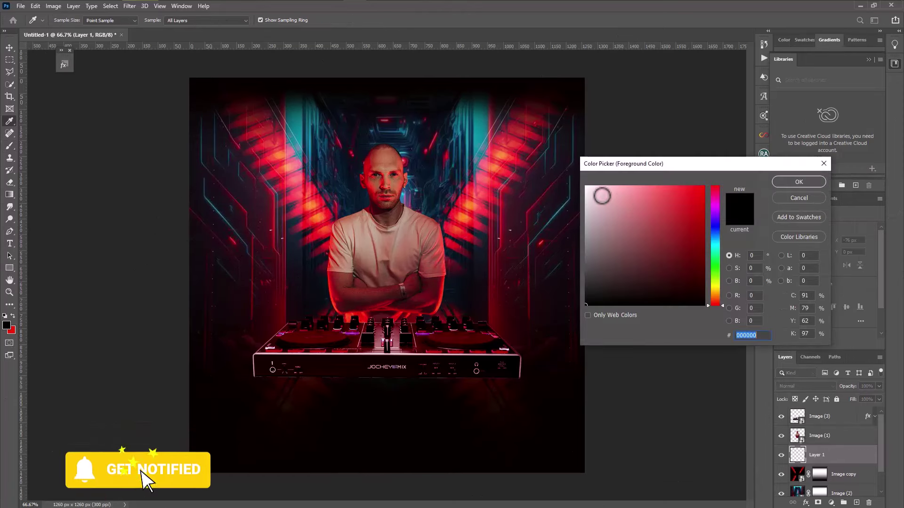
{"action": "left_click", "coordinate": [586, 187]}
{"action": "left_click", "coordinate": [799, 182]}
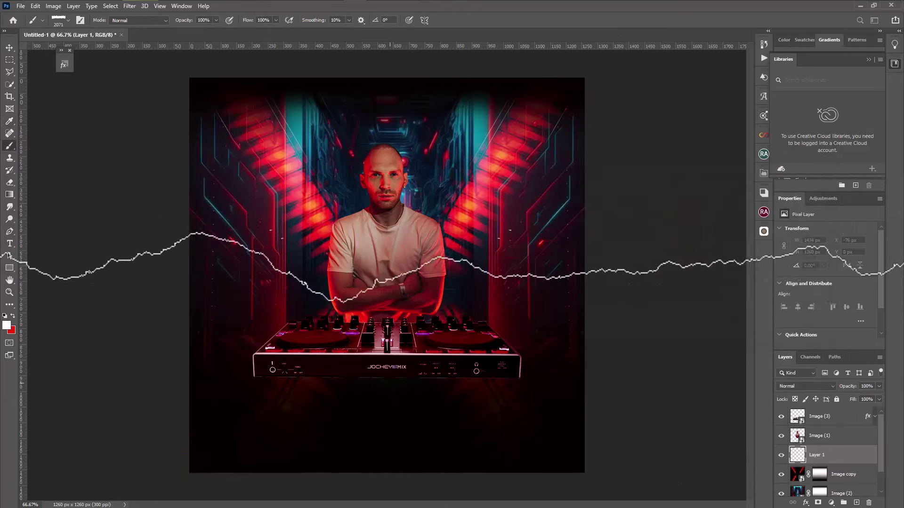
{"action": "left_click", "coordinate": [387, 423]}
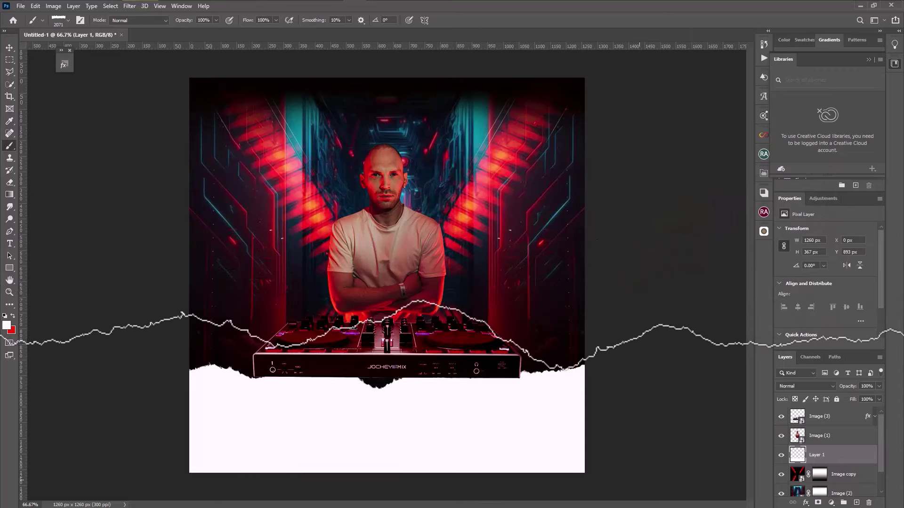
Move the torn paper layer to the top of the stack and duplicate it.
{"action": "left_click", "coordinate": [14, 49]}
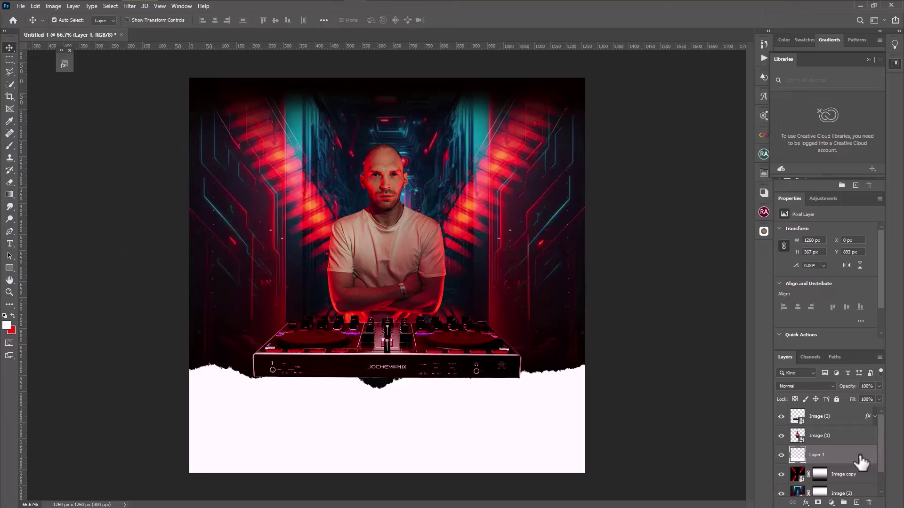
{"action": "left_click_drag", "start_coordinate": [860, 464], "coordinate": [845, 409]}
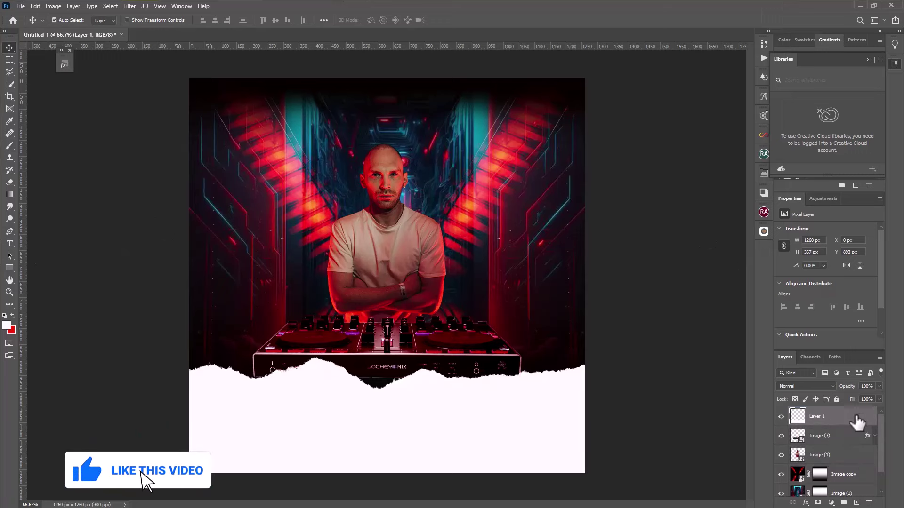
{"action": "left_click_drag", "start_coordinate": [857, 422], "coordinate": [856, 502]}
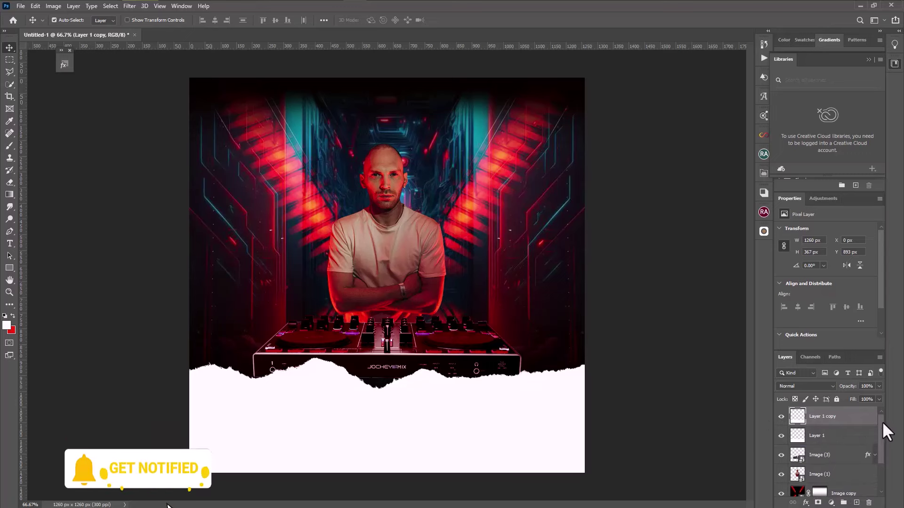
{"action": "left_click", "coordinate": [847, 438], "text": "shift"}
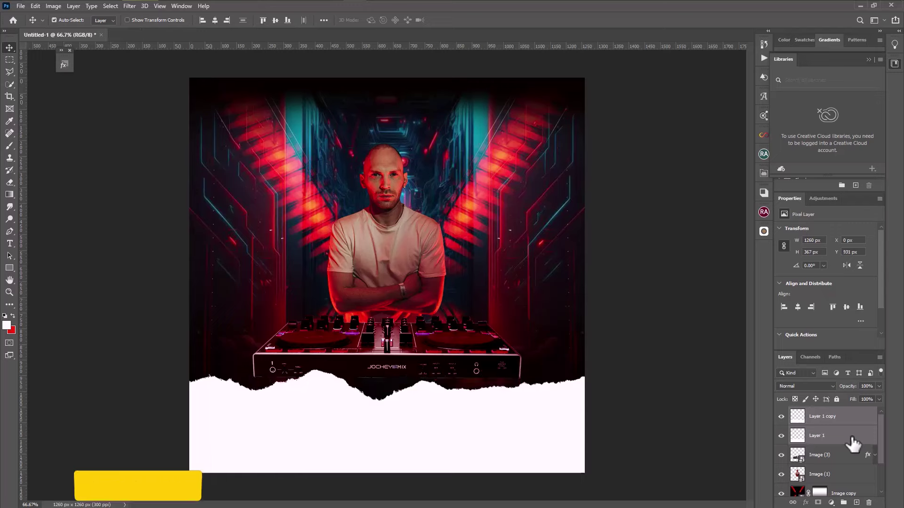
{"action": "left_click", "coordinate": [853, 418]}
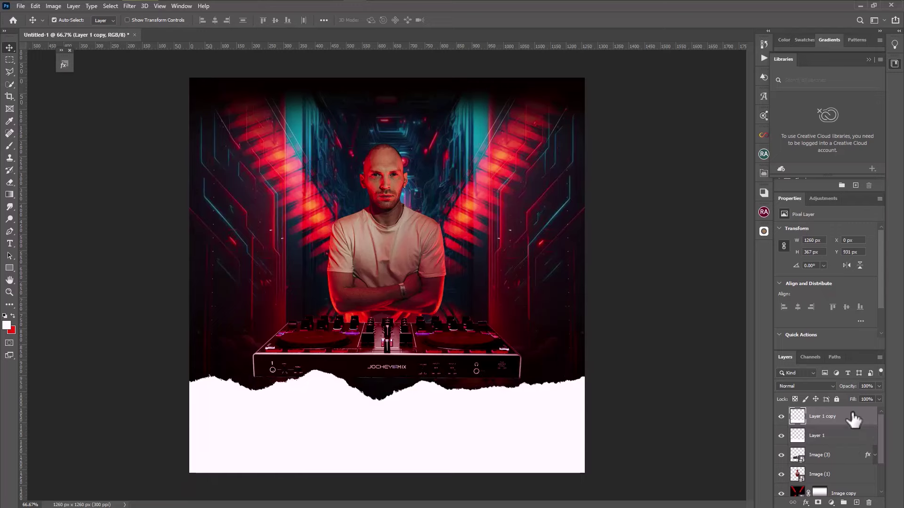
Place Image (1).jpg as an embedded crowd photo and move it into the poster's lower half.
{"action": "left_click", "coordinate": [21, 6]}
{"action": "left_click", "coordinate": [52, 193]}
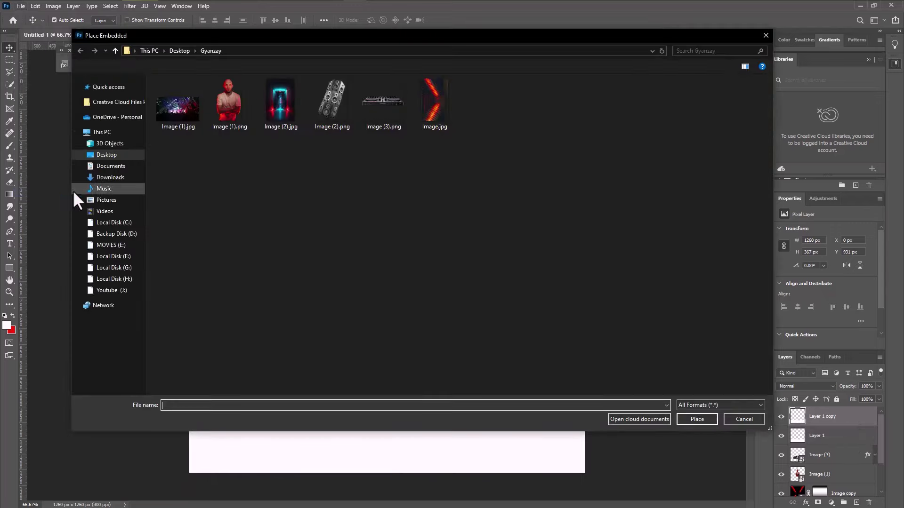
{"action": "left_click", "coordinate": [184, 110]}
{"action": "left_click", "coordinate": [696, 419]}
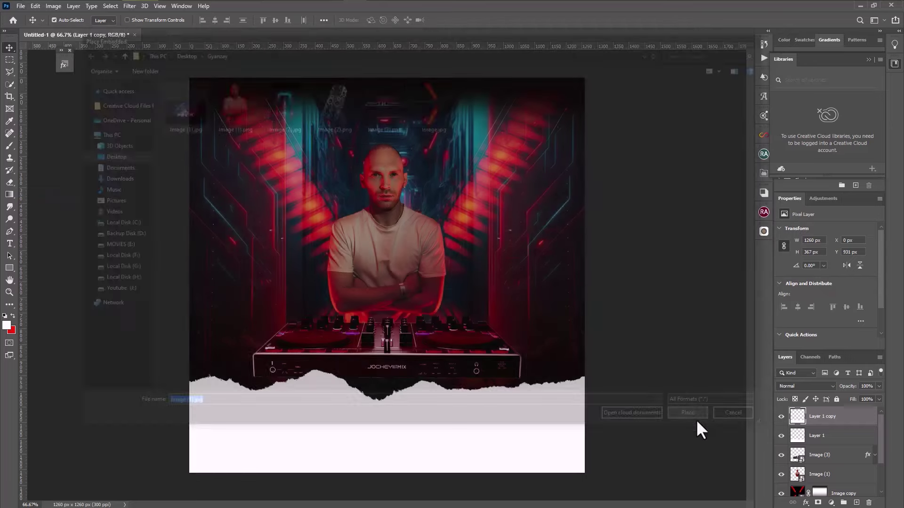
{"action": "left_click_drag", "start_coordinate": [387, 275], "coordinate": [387, 378]}
{"action": "key", "text": "Return"}
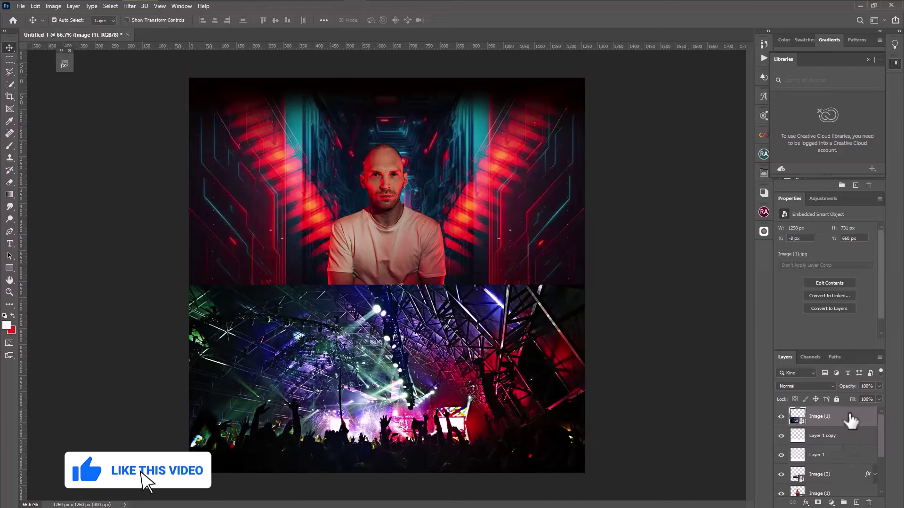
Clip the crowd photo into the torn-paper shape, then select the torn paper layer.
{"action": "right_click", "coordinate": [843, 417]}
{"action": "left_click", "coordinate": [845, 216]}
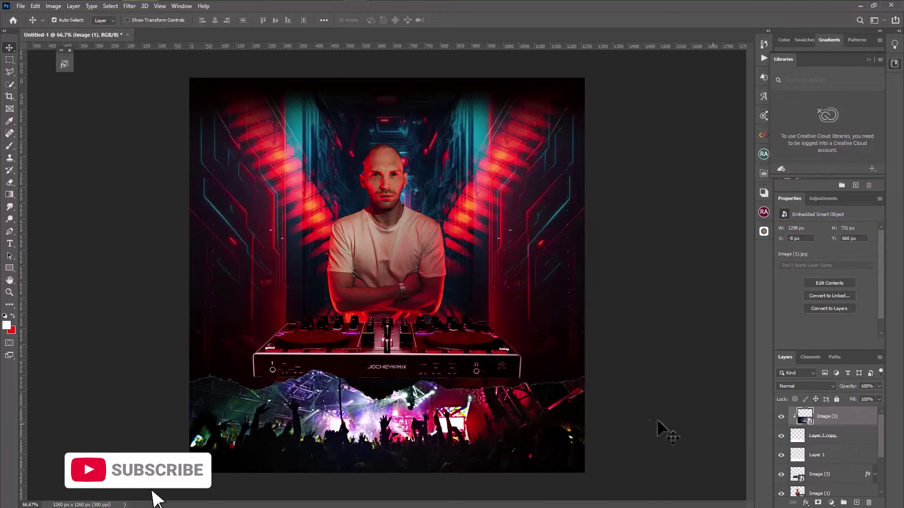
{"action": "left_click", "coordinate": [840, 456]}
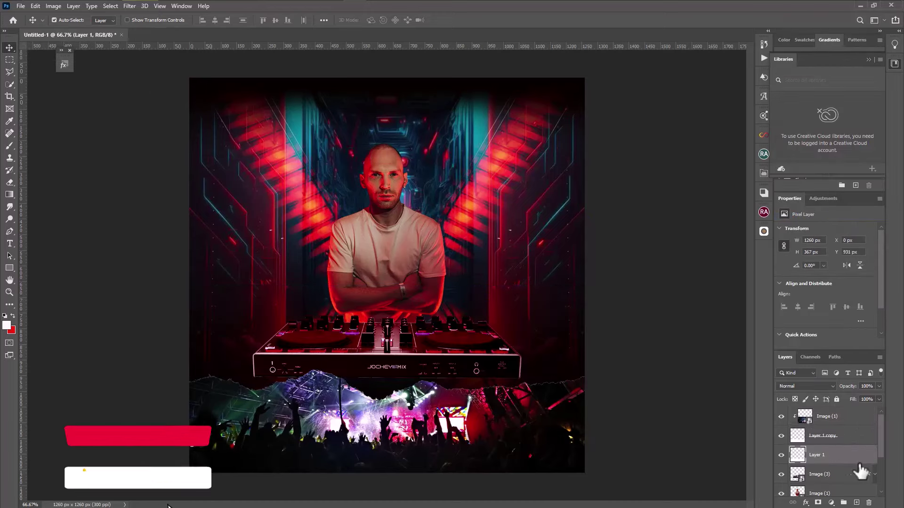
Free Transform the torn-paper layer so its white edge stands slightly taller above the photo.
{"action": "left_click", "coordinate": [37, 6]}
{"action": "left_click", "coordinate": [64, 210]}
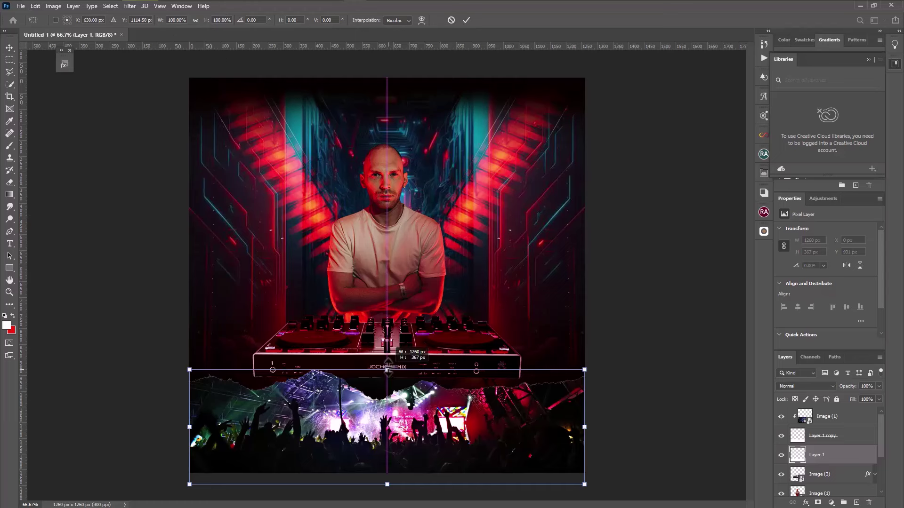
{"action": "left_click_drag", "start_coordinate": [387, 370], "coordinate": [388, 366]}
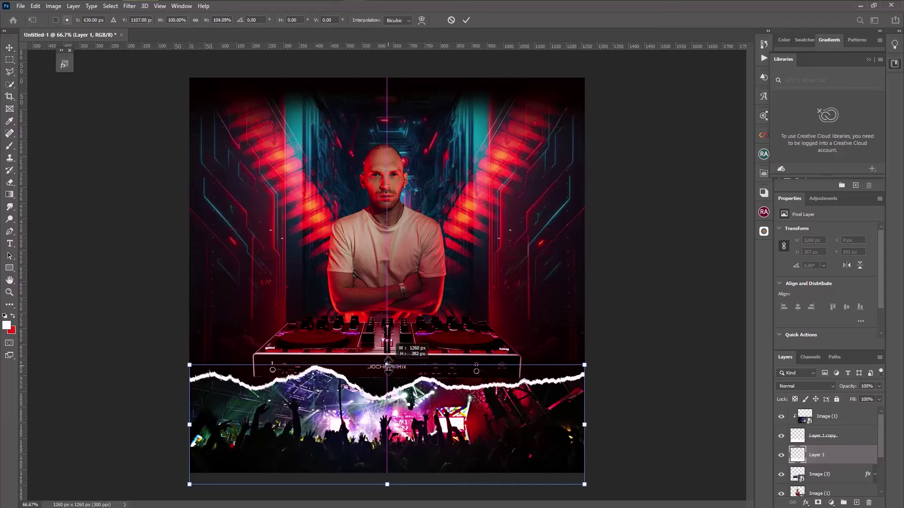
{"action": "left_click_drag", "start_coordinate": [388, 369], "coordinate": [388, 370]}
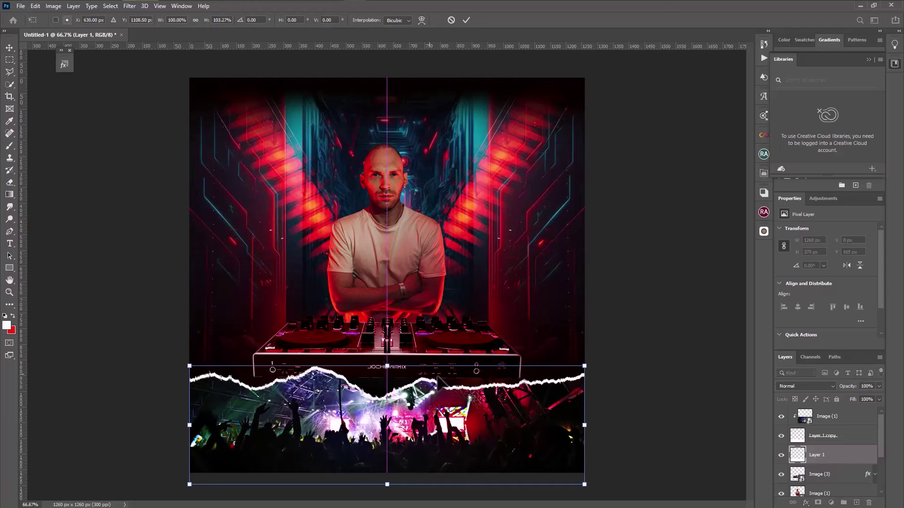
{"action": "key", "text": "Return"}
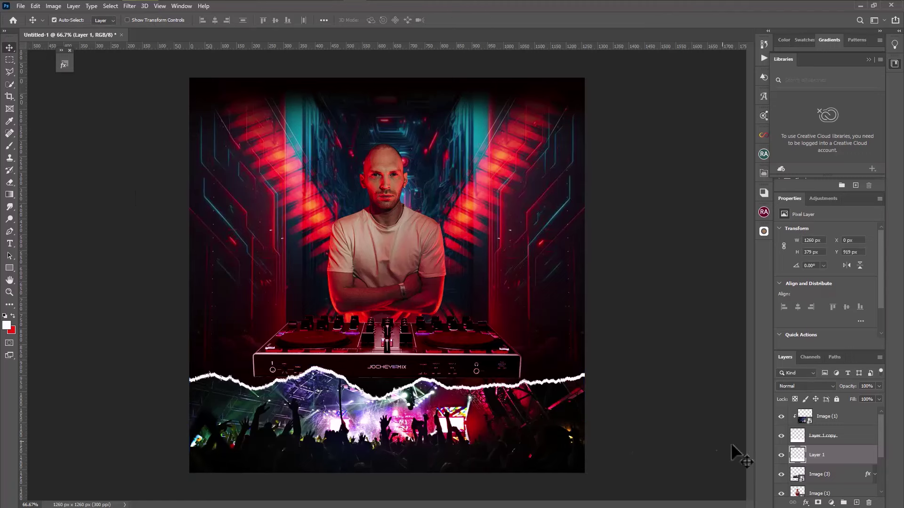
Give the crowd photo a teal Color Overlay sampled from the background lights, in Color mode at 100%.
{"action": "left_click", "coordinate": [858, 425]}
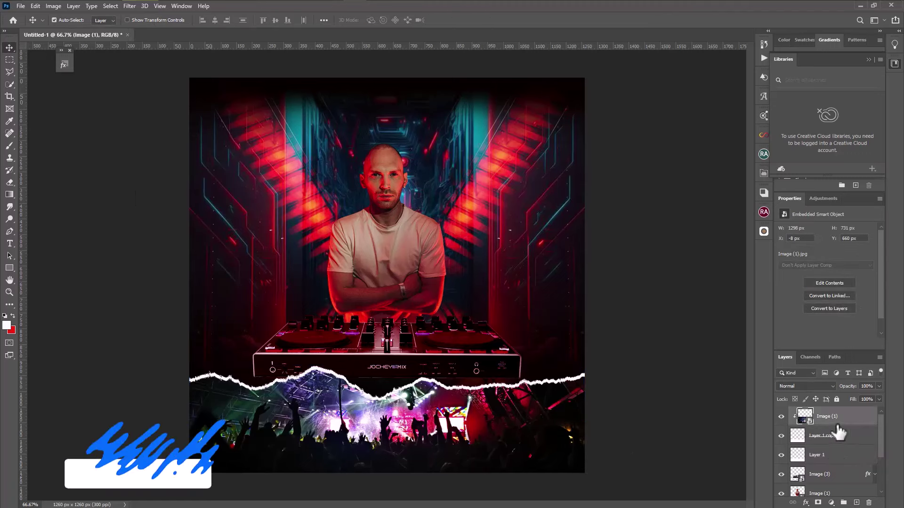
{"action": "left_click", "coordinate": [805, 503]}
{"action": "left_click", "coordinate": [832, 424]}
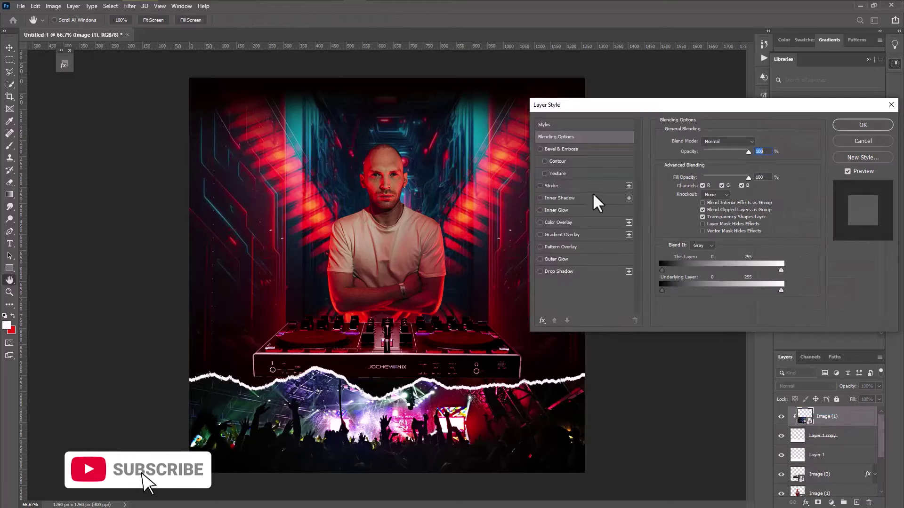
{"action": "left_click", "coordinate": [558, 222]}
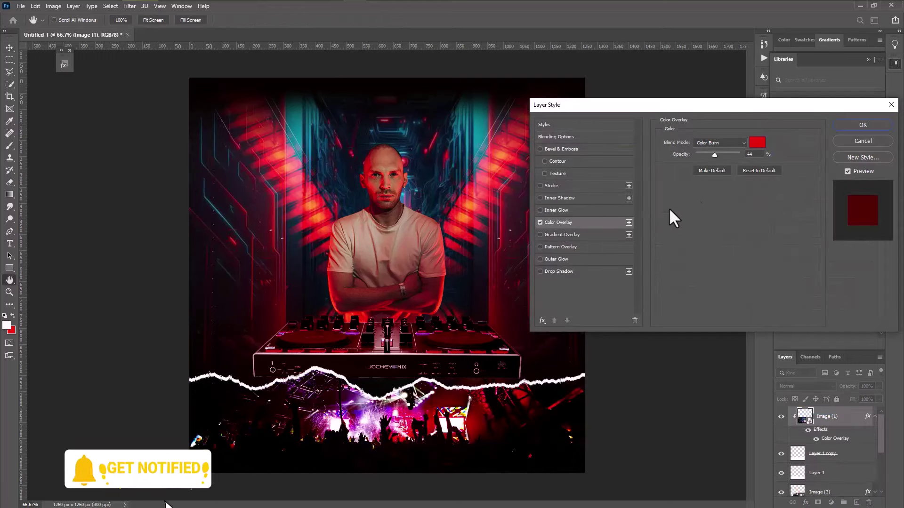
{"action": "left_click", "coordinate": [753, 144]}
{"action": "left_click", "coordinate": [481, 135]}
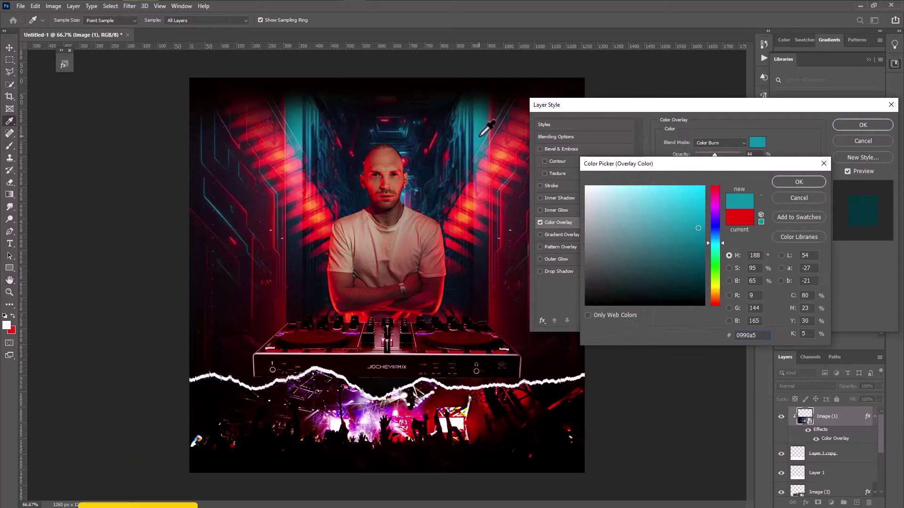
{"action": "left_click", "coordinate": [793, 181]}
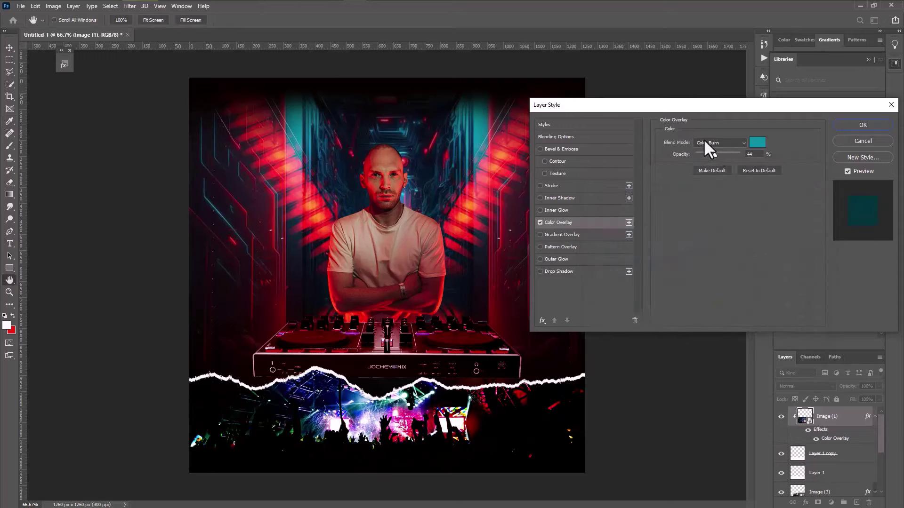
{"action": "left_click", "coordinate": [704, 141]}
{"action": "left_click", "coordinate": [702, 360]}
{"action": "type", "text": "100"}
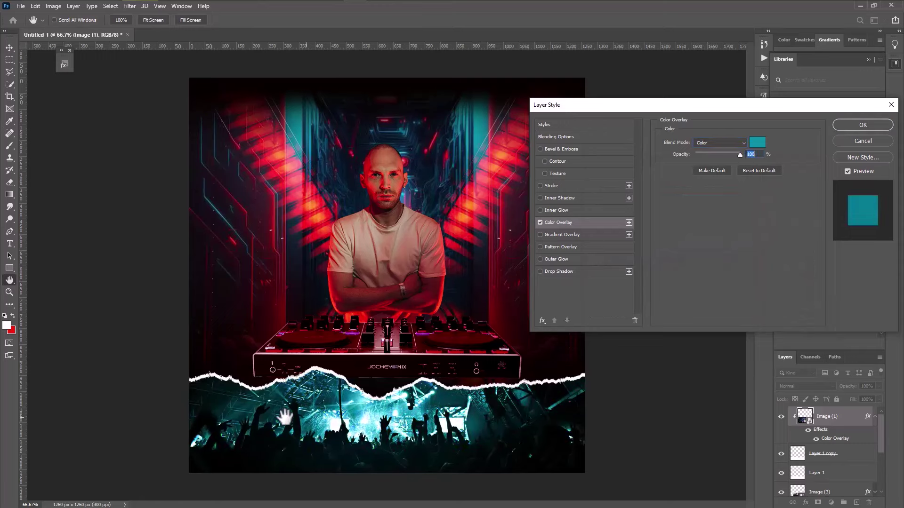
{"action": "left_click", "coordinate": [757, 143]}
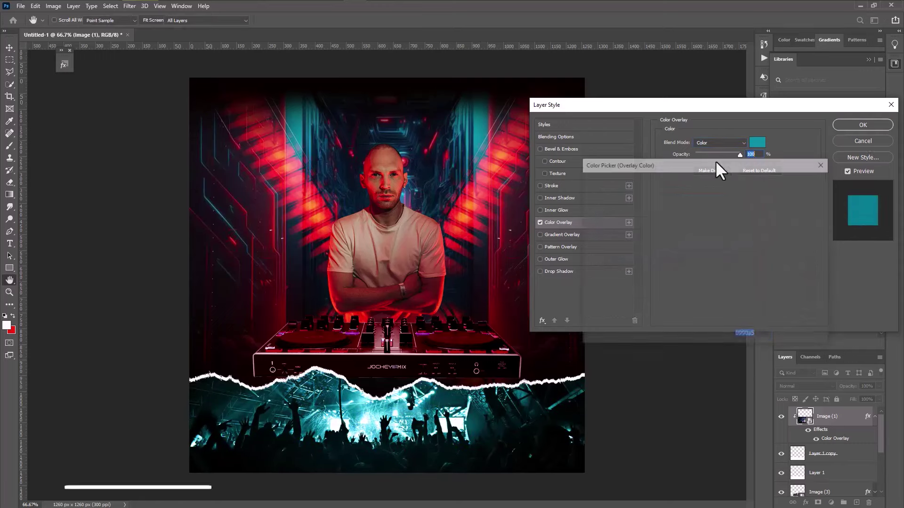
{"action": "left_click", "coordinate": [806, 181]}
{"action": "left_click", "coordinate": [865, 124]}
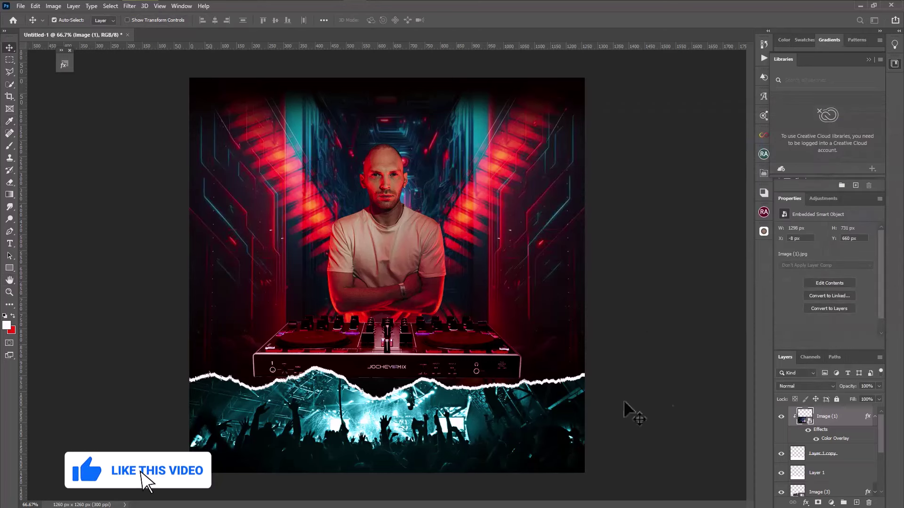
Collapse the crowd photo's effects list and select the DJ cutout layer.
{"action": "left_click", "coordinate": [874, 417]}
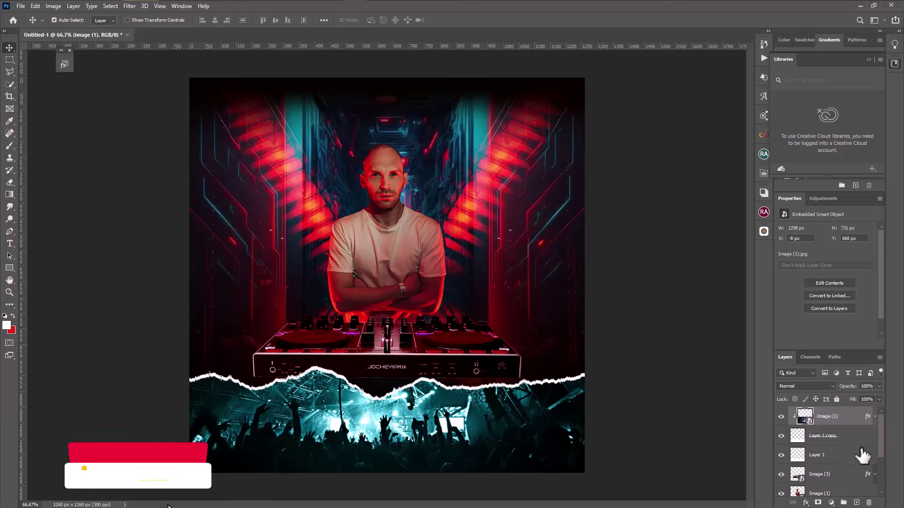
{"action": "scroll", "coordinate": [861, 459], "scroll_direction": "down", "scroll_amount": 2}
{"action": "left_click", "coordinate": [858, 456]}
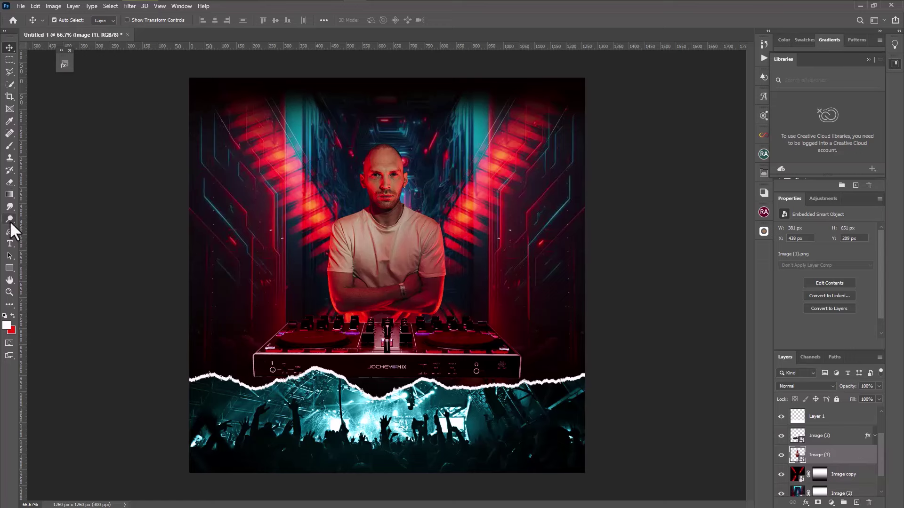
Add white Brush King 'AFTER' and 'WORK' title layers above the DJ, with WORK rotated.
{"action": "key", "text": "t"}
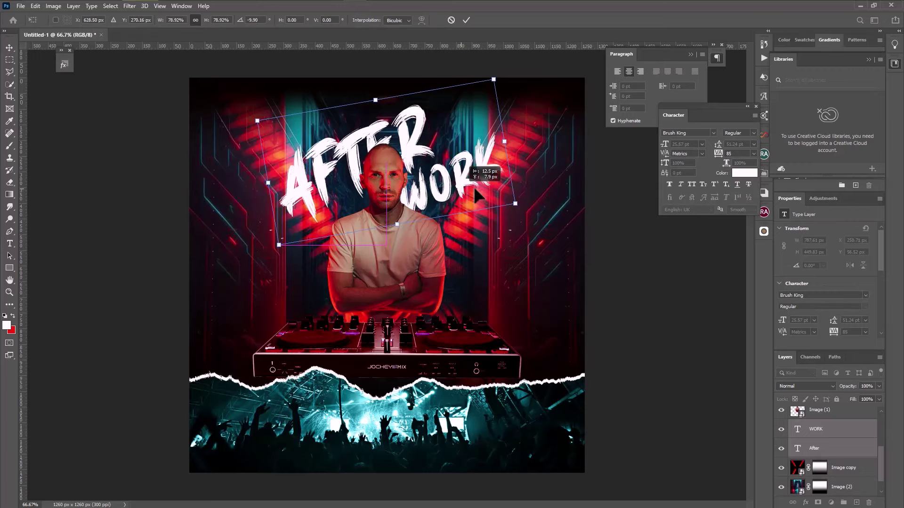
{"action": "key", "text": "Return"}
{"action": "right_click", "coordinate": [10, 49]}
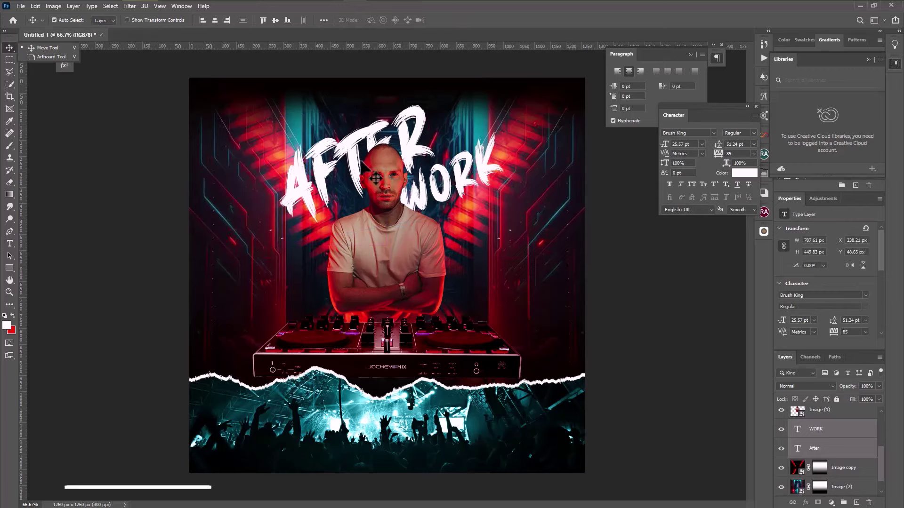
{"action": "left_click", "coordinate": [859, 431]}
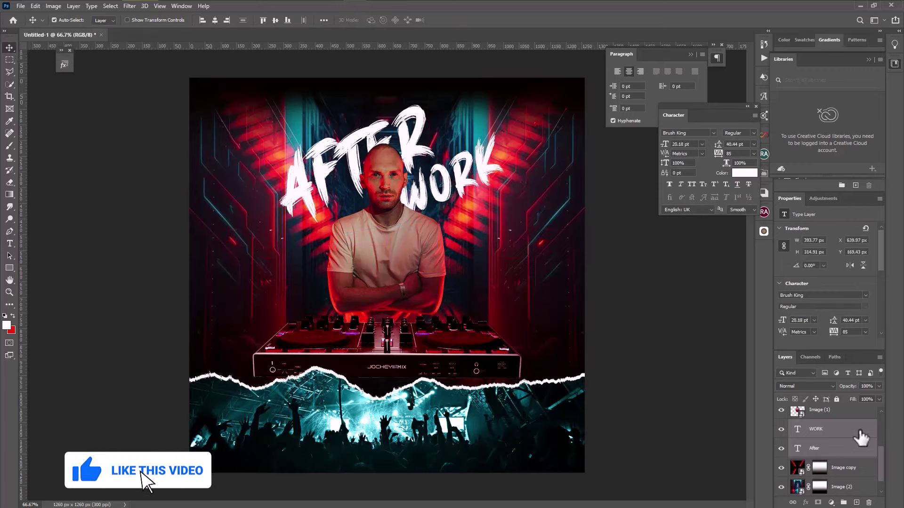
{"action": "double_click", "coordinate": [798, 429]}
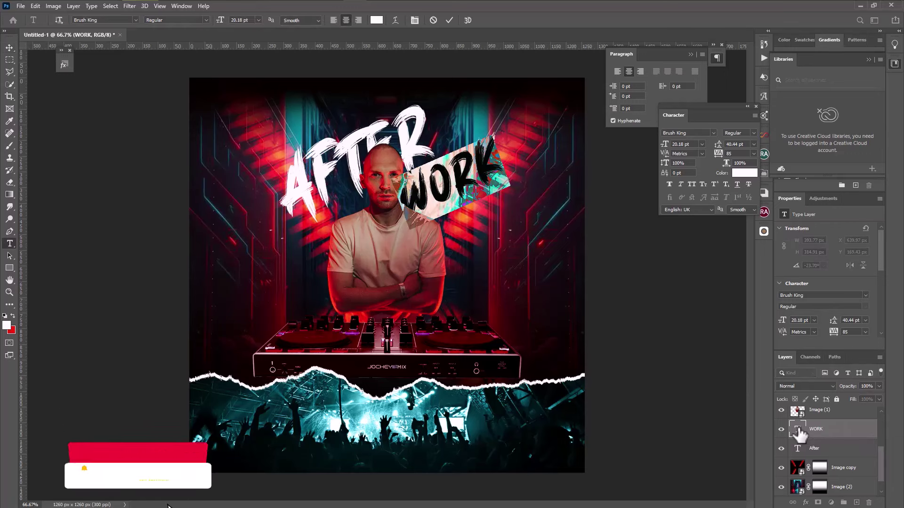
{"action": "key", "text": "Escape"}
{"action": "key", "text": "v"}
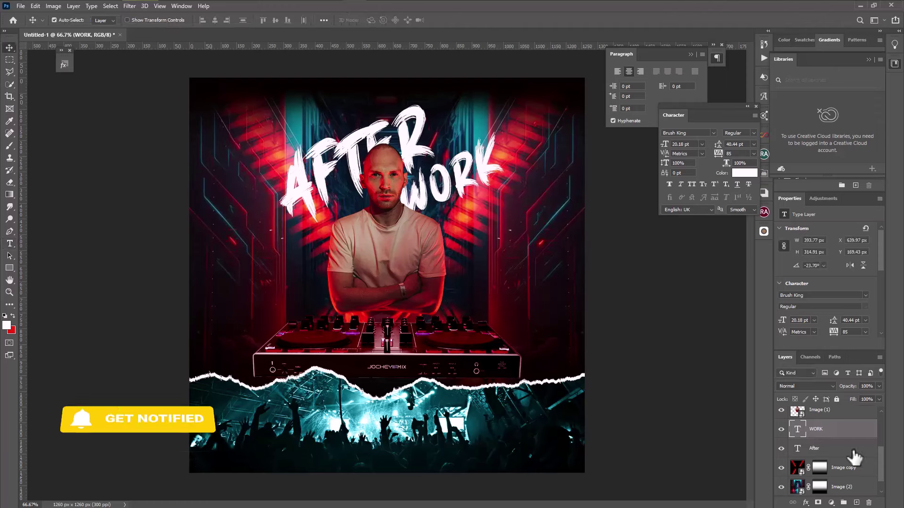
Give the AFTER title a Normal-mode Color Overlay in teal sampled from the poster.
{"action": "left_click", "coordinate": [806, 503]}
{"action": "left_click", "coordinate": [833, 411]}
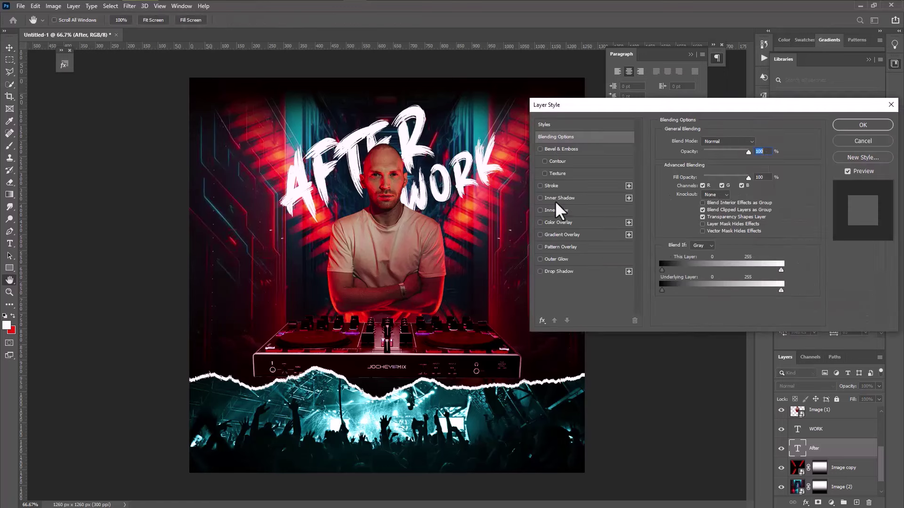
{"action": "left_click", "coordinate": [562, 223]}
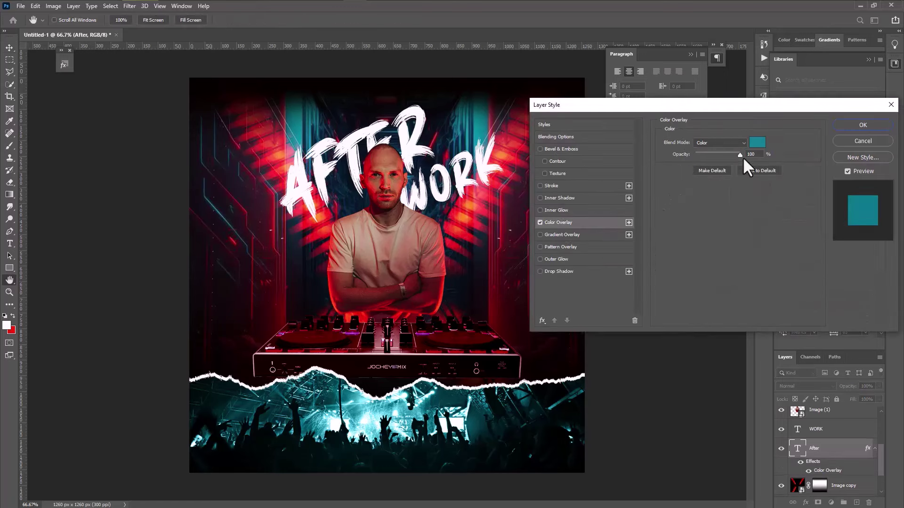
{"action": "left_click", "coordinate": [742, 142]}
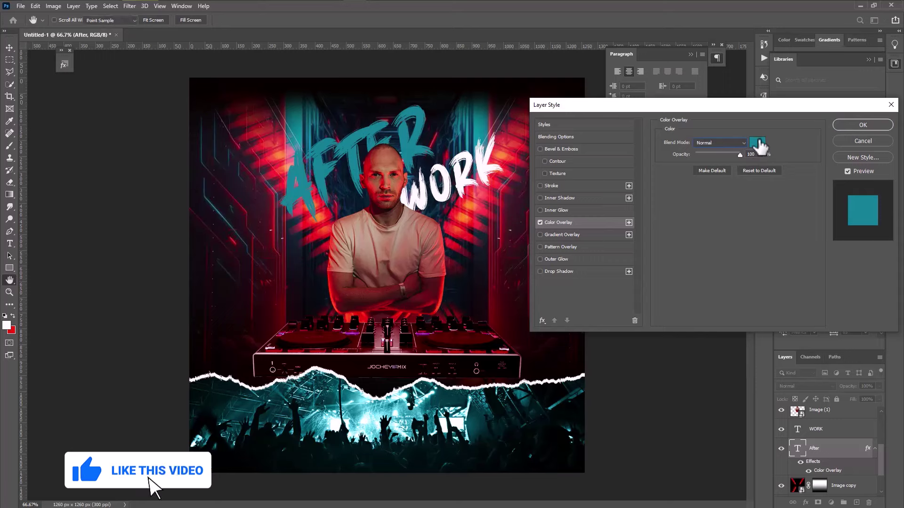
{"action": "left_click", "coordinate": [757, 143]}
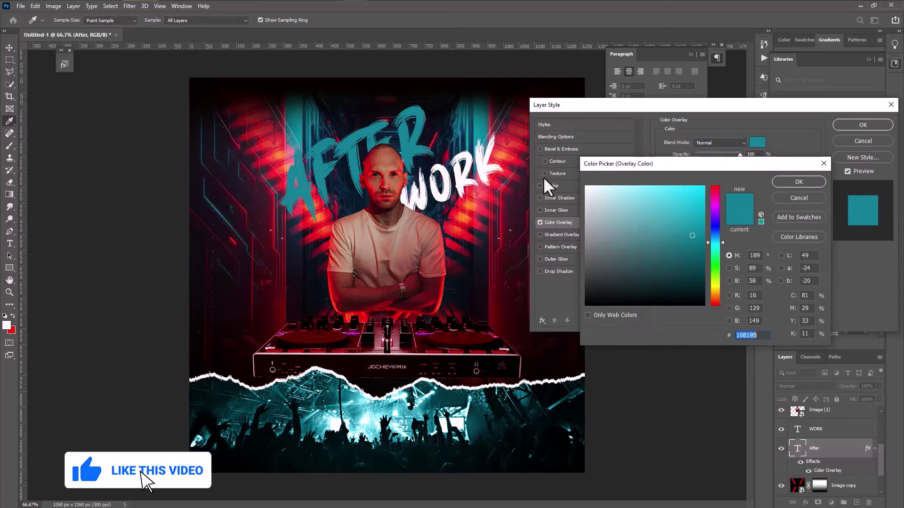
{"action": "left_click", "coordinate": [446, 292]}
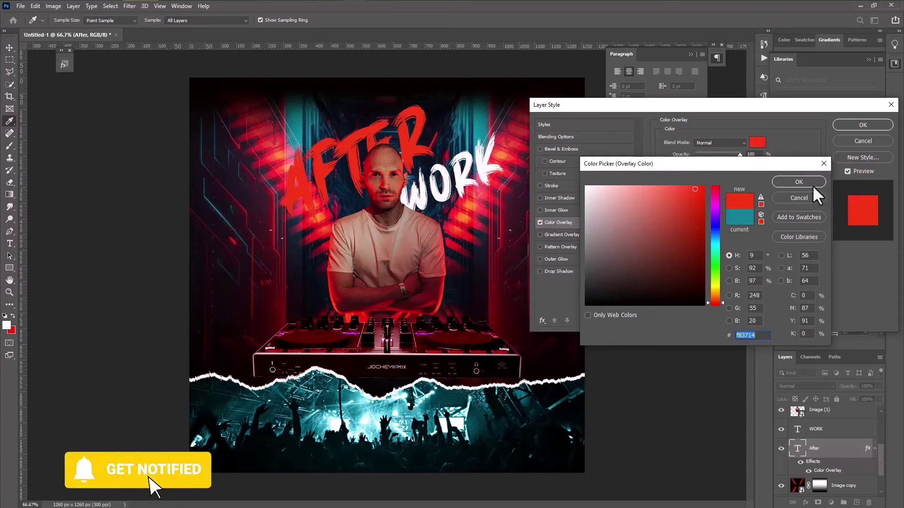
{"action": "left_click", "coordinate": [482, 132]}
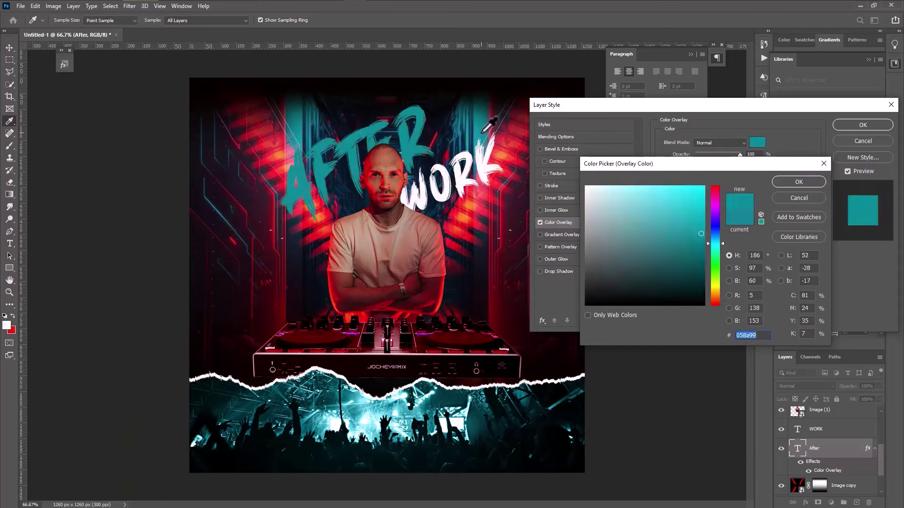
{"action": "left_click", "coordinate": [794, 180]}
Add an enlarged outer glow and an inner glow to the AFTER title.
{"action": "left_click", "coordinate": [555, 259]}
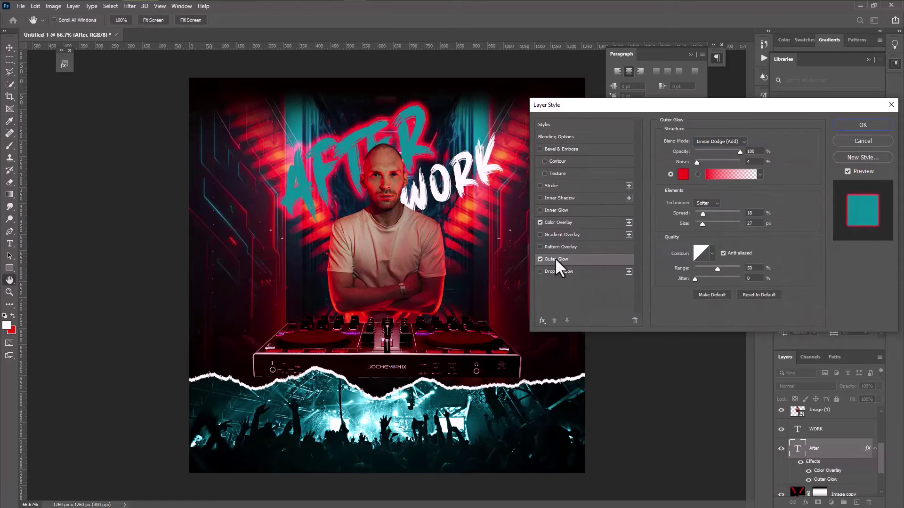
{"action": "left_click_drag", "start_coordinate": [738, 108], "coordinate": [788, 95]}
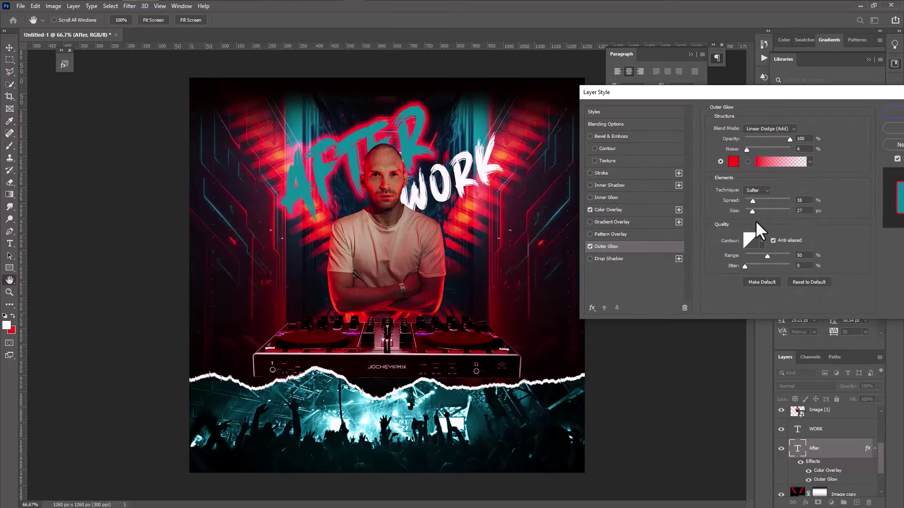
{"action": "mouse_move", "coordinate": [753, 211]}
{"action": "left_mouse_down"}
{"action": "mouse_move", "coordinate": [749, 199]}
{"action": "mouse_move", "coordinate": [757, 210]}
{"action": "left_mouse_up"}
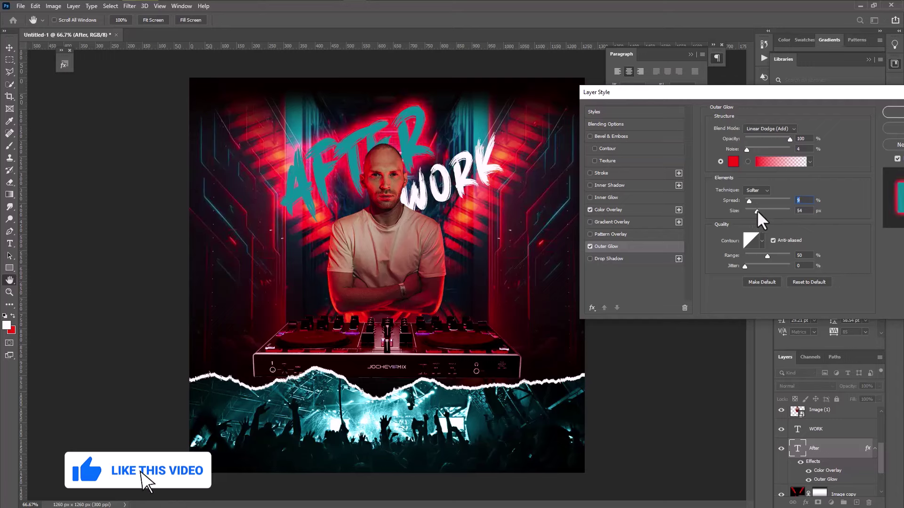
{"action": "left_click", "coordinate": [613, 196]}
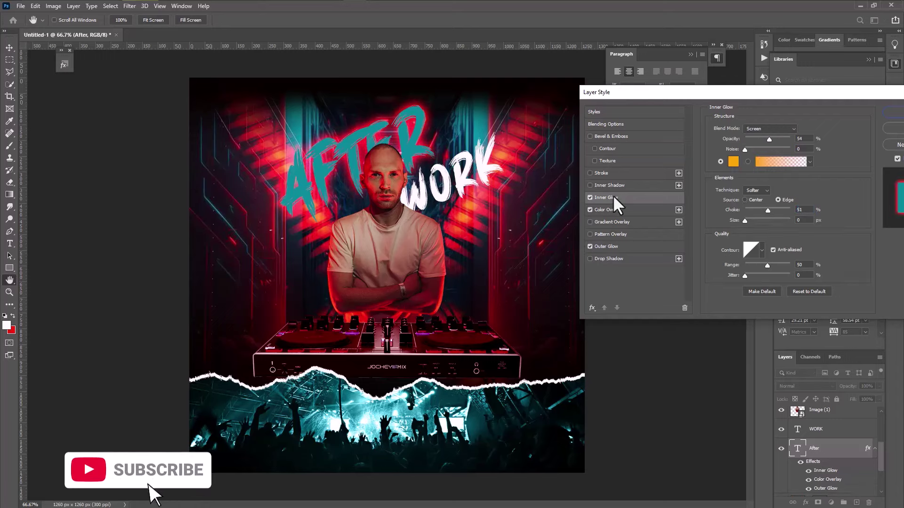
{"action": "left_click", "coordinate": [732, 161]}
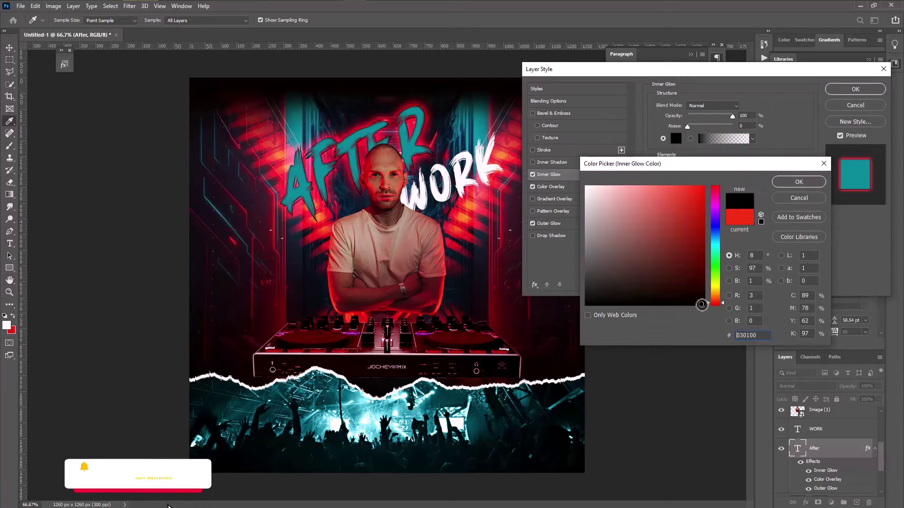
{"action": "left_click", "coordinate": [798, 181]}
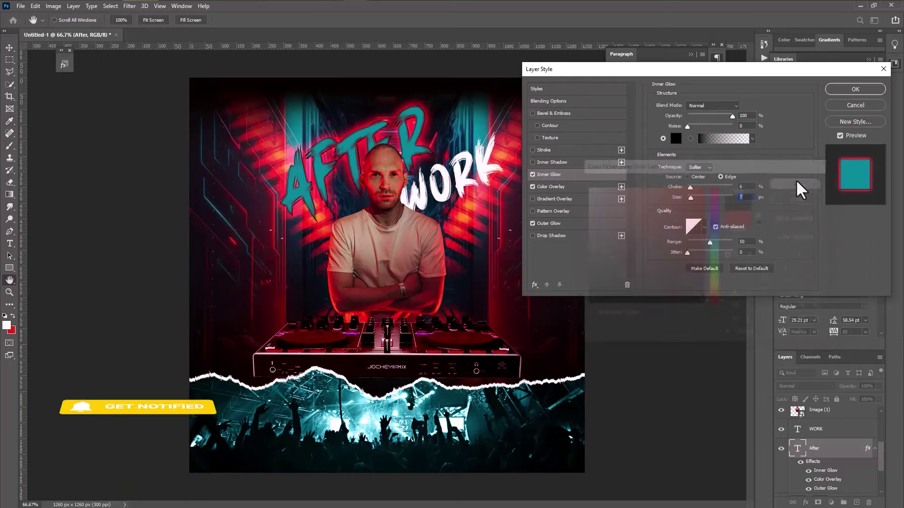
Change the AFTER outer glow to a saturated orange sampled from the poster and apply the styles.
{"action": "left_click_drag", "start_coordinate": [653, 72], "coordinate": [651, 84]}
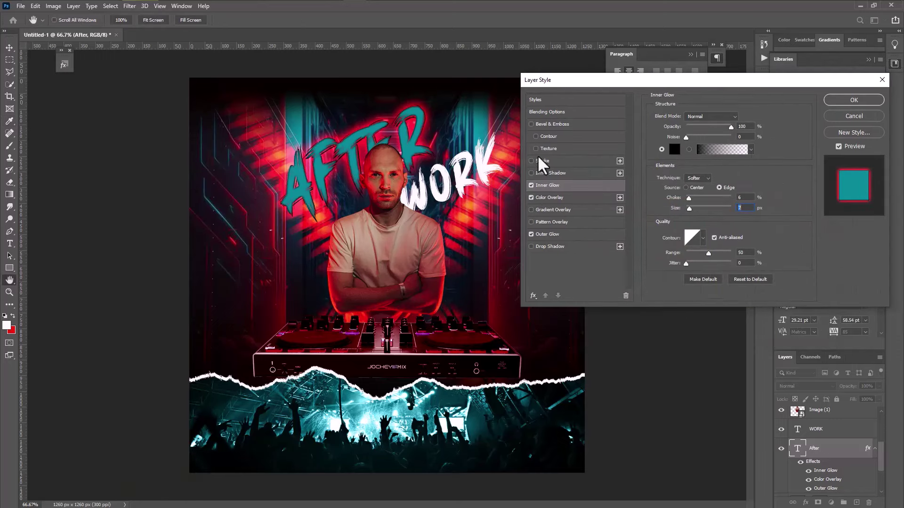
{"action": "left_click", "coordinate": [553, 235]}
{"action": "left_click", "coordinate": [674, 150]}
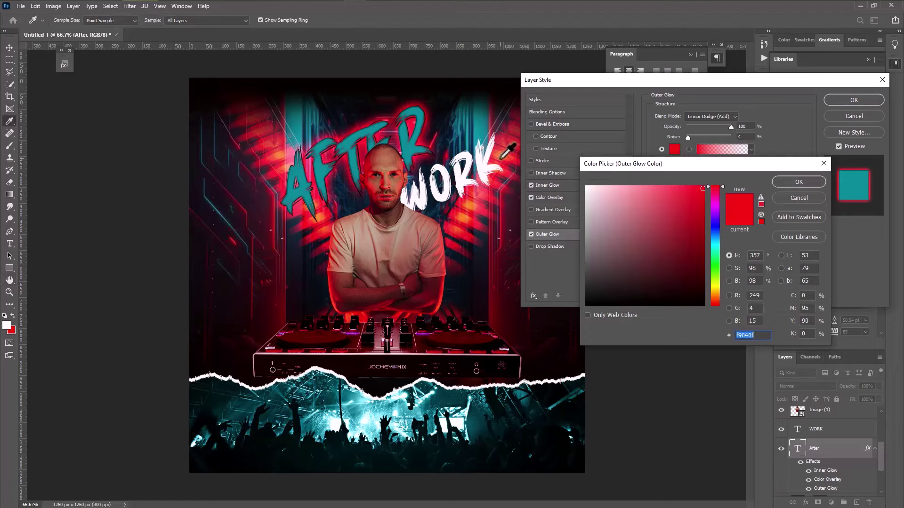
{"action": "left_click", "coordinate": [503, 156]}
{"action": "left_click", "coordinate": [702, 188]}
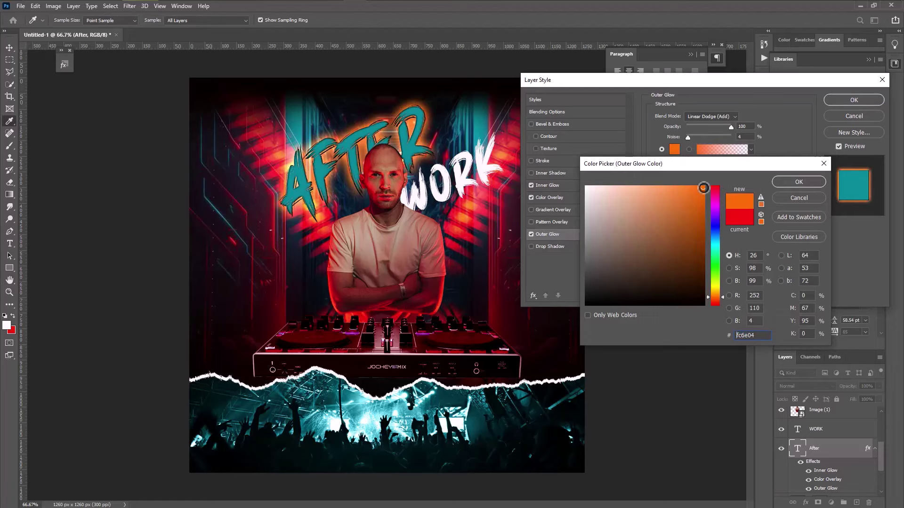
{"action": "left_click", "coordinate": [800, 182]}
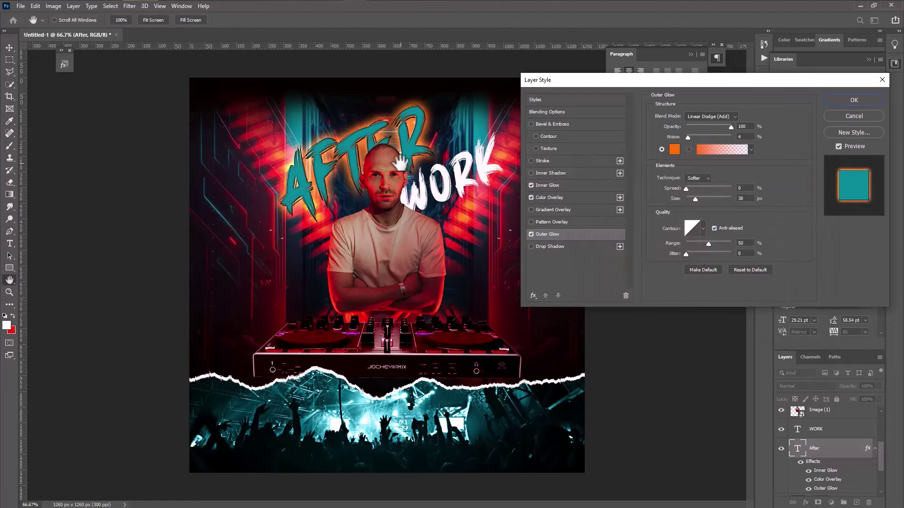
{"action": "left_click", "coordinate": [871, 99]}
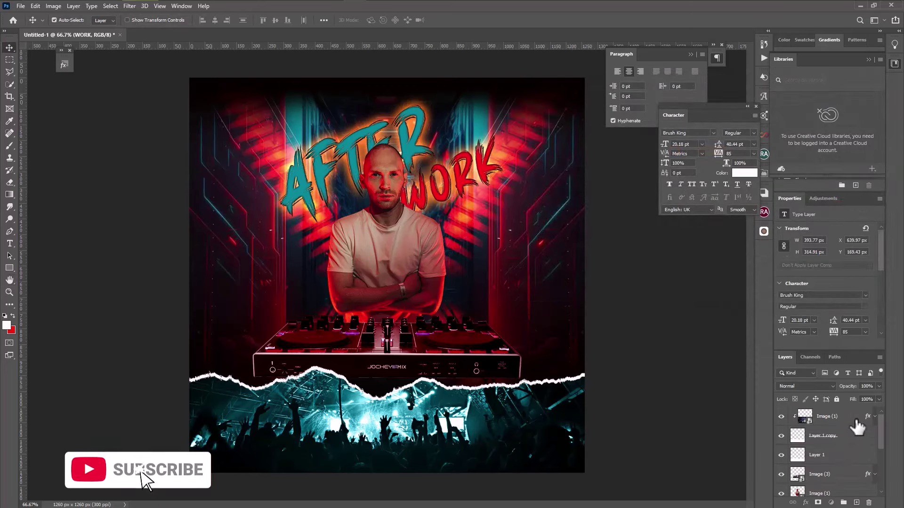
{"action": "left_click", "coordinate": [856, 420]}
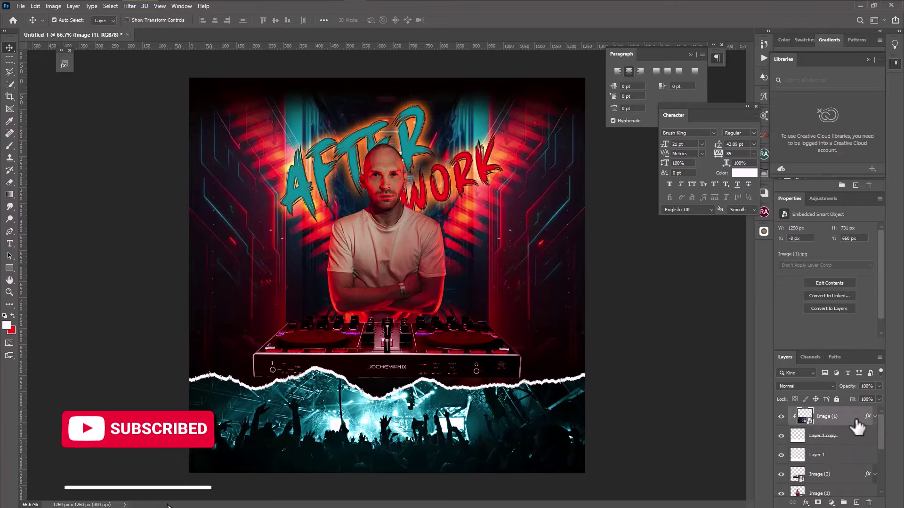
{"action": "scroll", "coordinate": [827, 490], "scroll_direction": "down", "scroll_amount": 3}
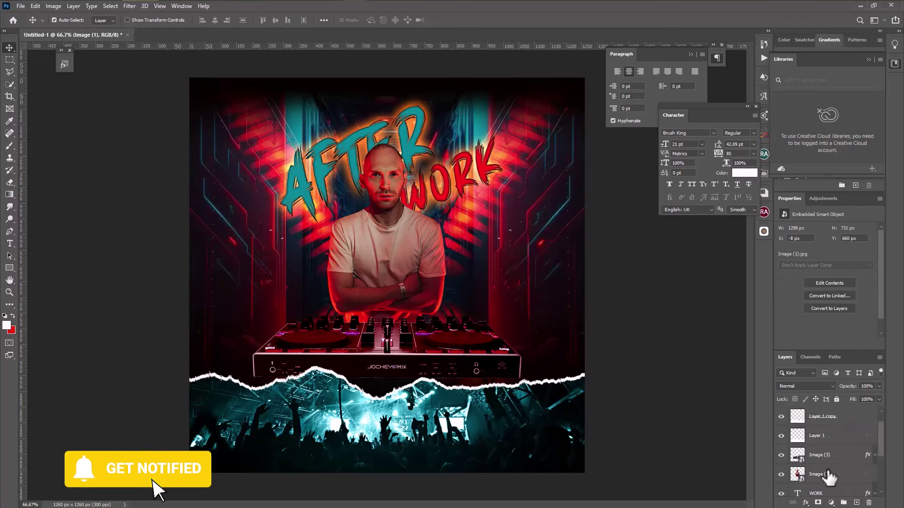
{"action": "left_click", "coordinate": [846, 459]}
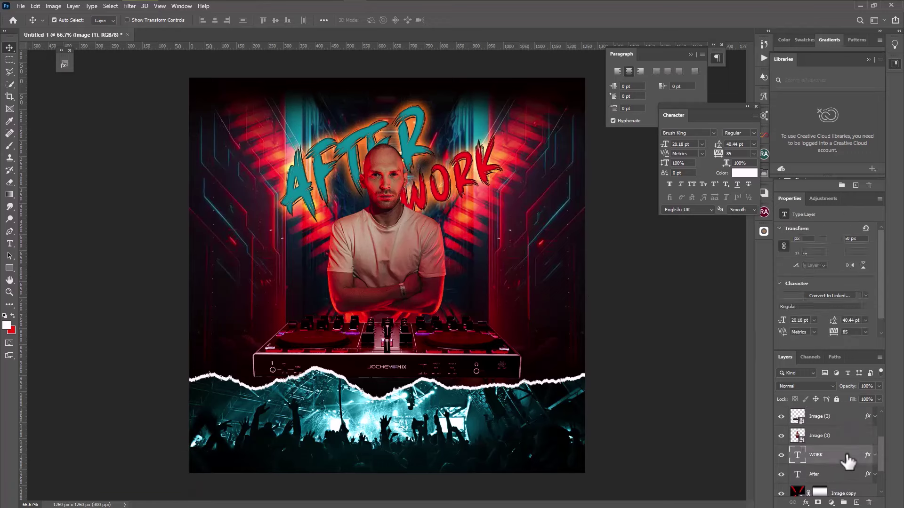
Place Image (2).png as an embedded speaker, scaled down and tilted beside the DJ.
{"action": "left_click", "coordinate": [23, 6]}
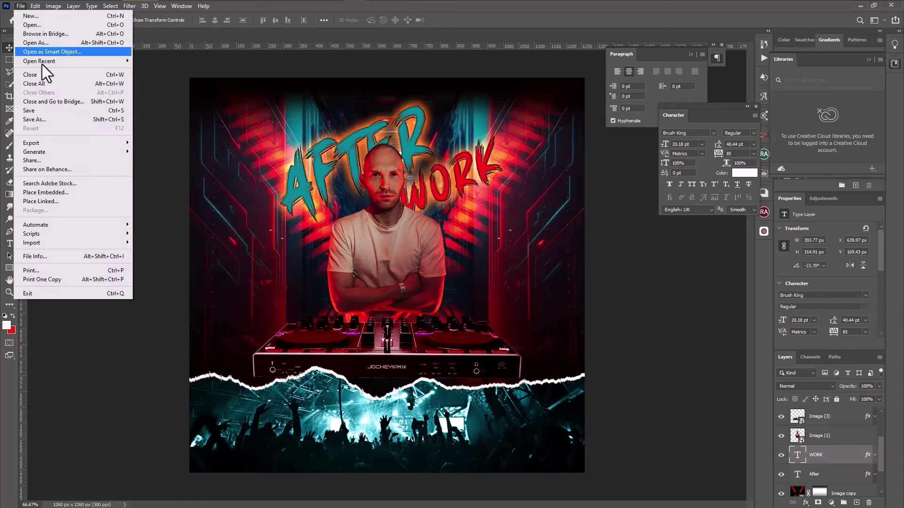
{"action": "left_click", "coordinate": [66, 192]}
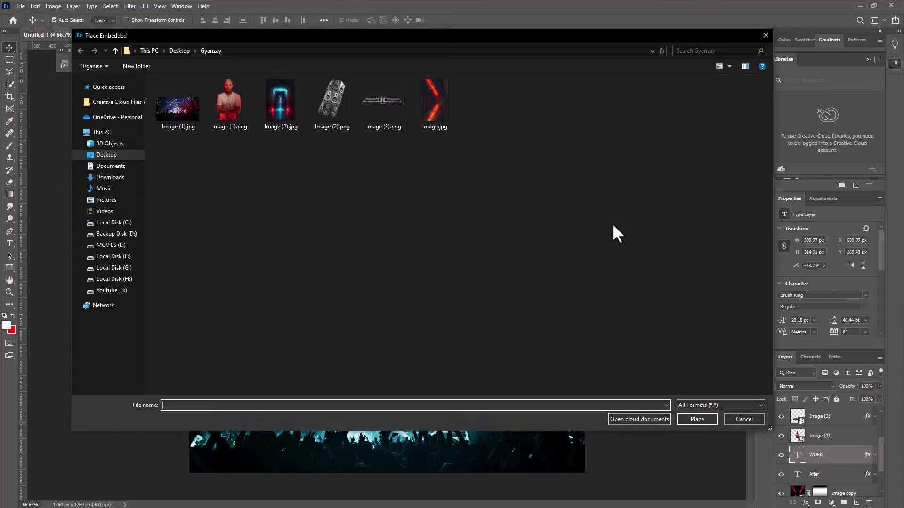
{"action": "left_click", "coordinate": [324, 101]}
{"action": "left_click", "coordinate": [695, 420]}
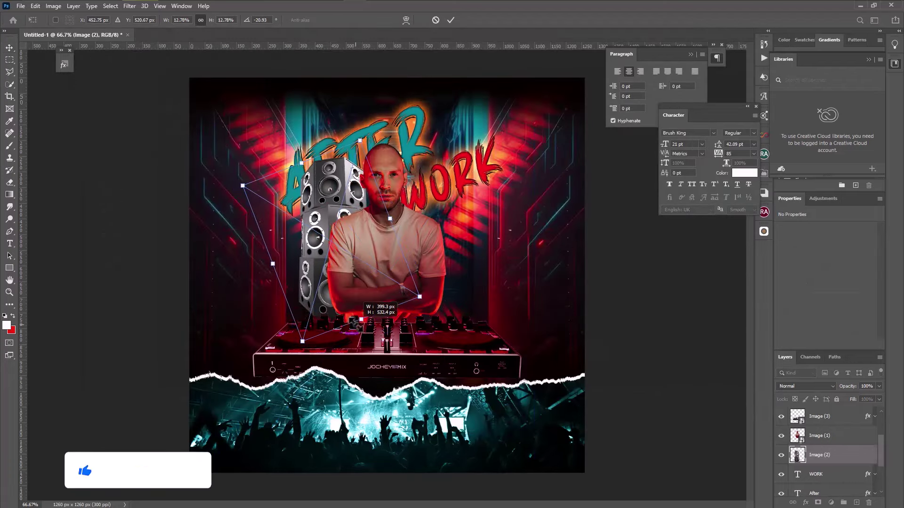
{"action": "left_click_drag", "start_coordinate": [333, 236], "coordinate": [429, 265]}
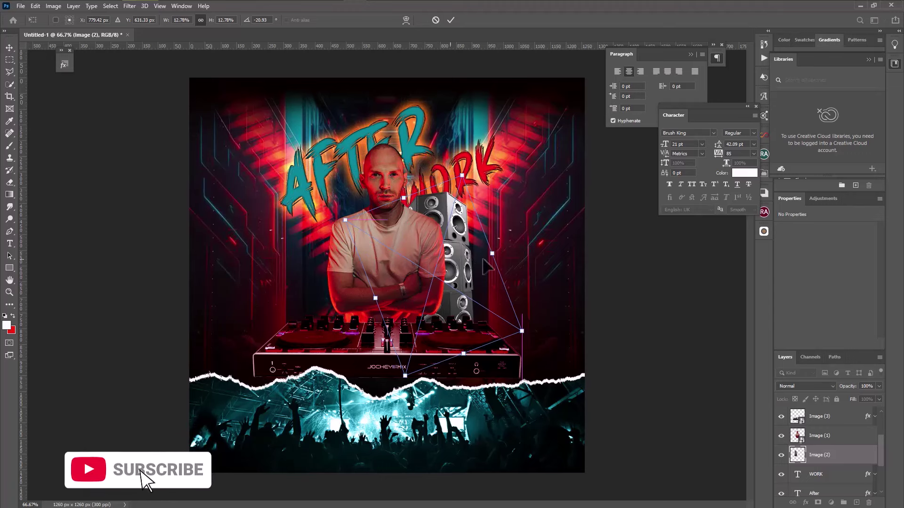
{"action": "left_click", "coordinate": [9, 47]}
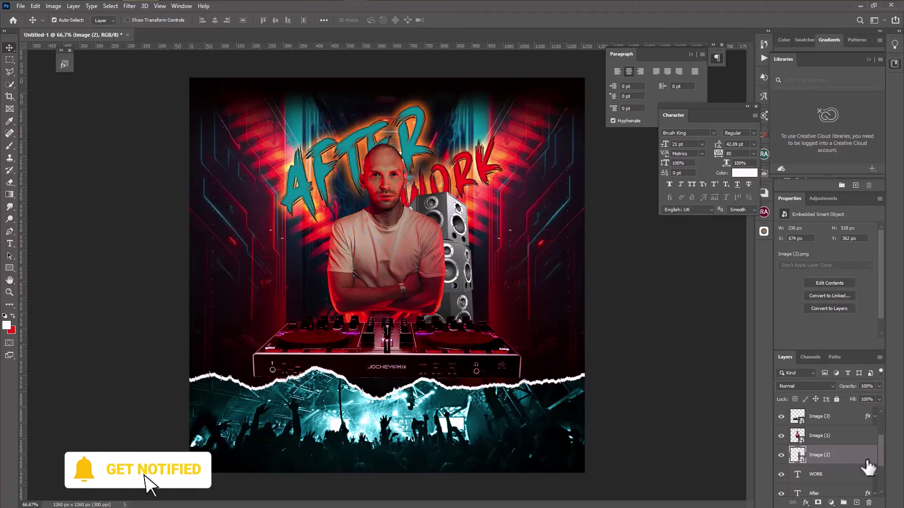
Duplicate the speaker layer and move the copy to the DJ's left side.
{"action": "left_click_drag", "start_coordinate": [862, 464], "coordinate": [856, 502]}
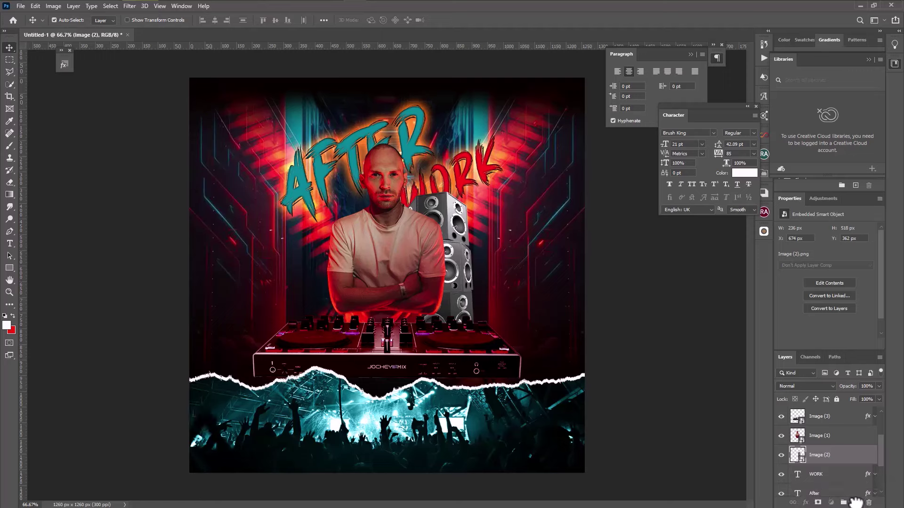
{"action": "left_click", "coordinate": [34, 6]}
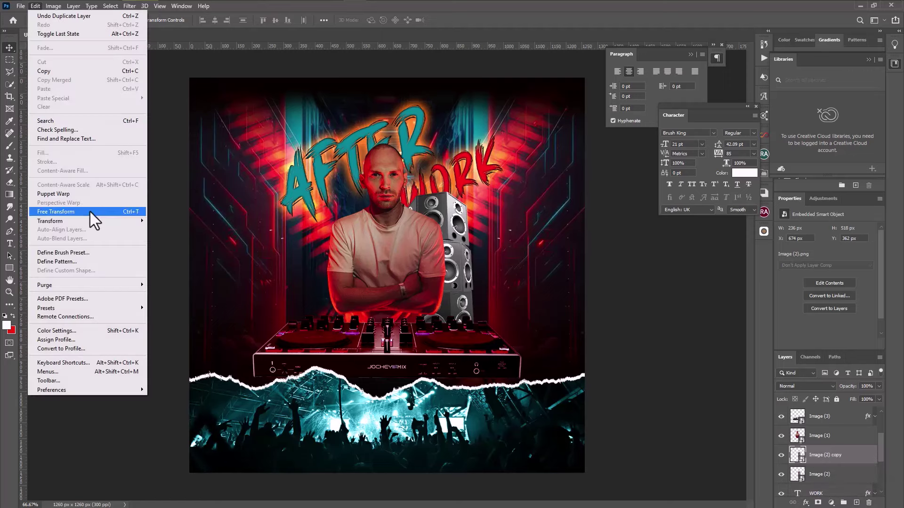
{"action": "left_click", "coordinate": [89, 211]}
{"action": "left_click_drag", "start_coordinate": [451, 267], "coordinate": [385, 267]}
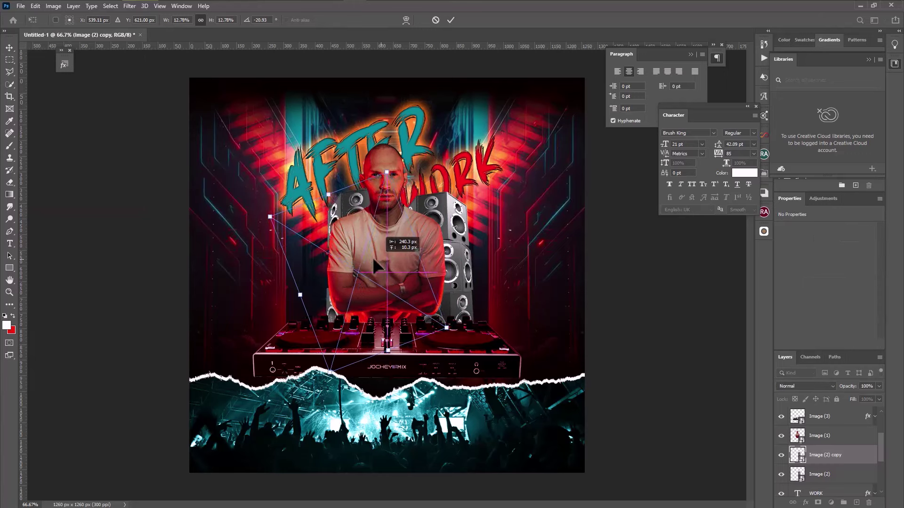
{"action": "left_click_drag", "start_coordinate": [384, 266], "coordinate": [363, 241]}
{"action": "left_click", "coordinate": [10, 50]}
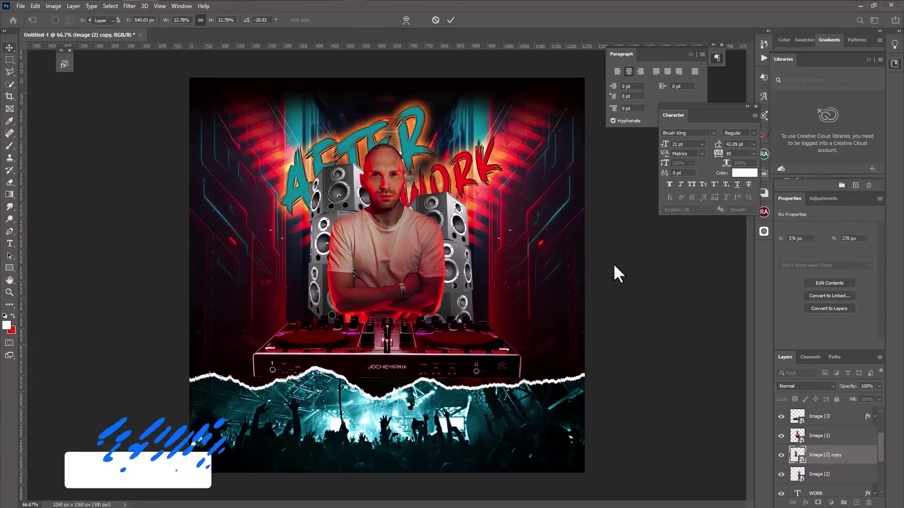
Link both speaker layers and lower the pair behind the DJ.
{"action": "left_click", "coordinate": [845, 479], "text": "shift"}
{"action": "right_click", "coordinate": [845, 478]}
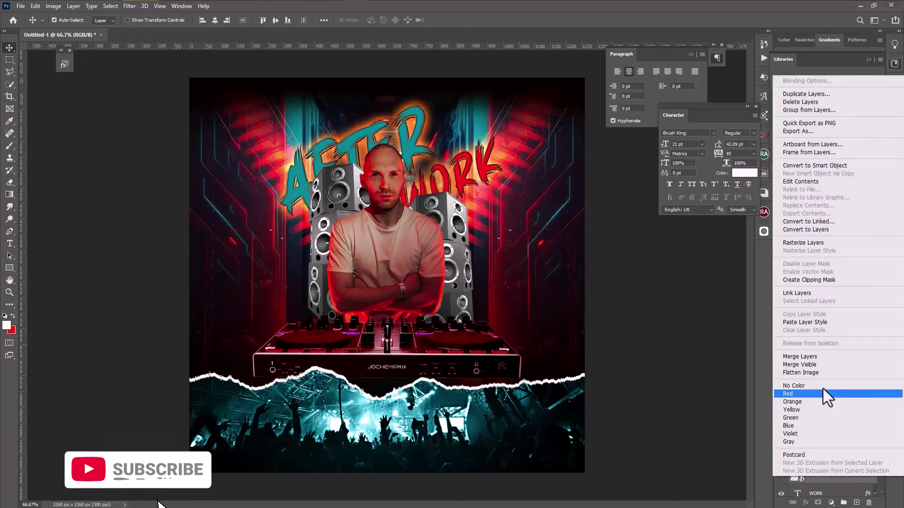
{"action": "left_click", "coordinate": [812, 294]}
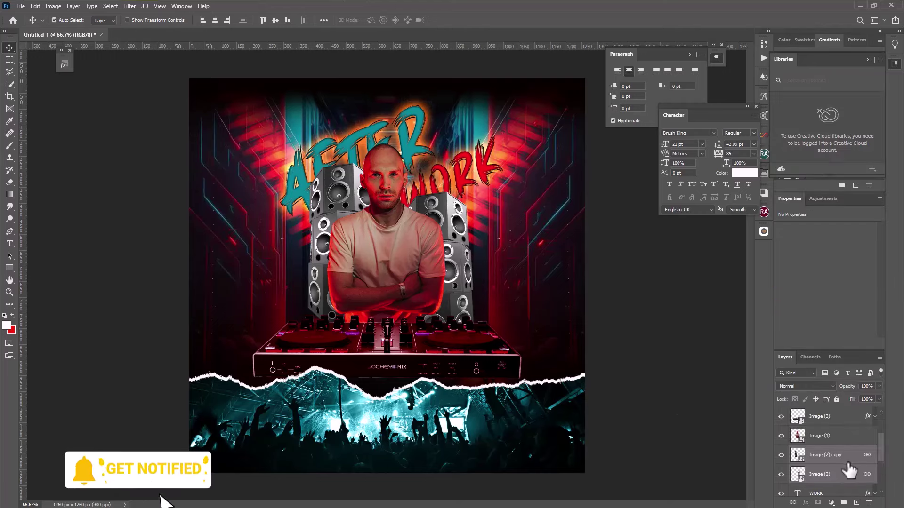
{"action": "left_click", "coordinate": [35, 6]}
{"action": "left_click", "coordinate": [89, 211]}
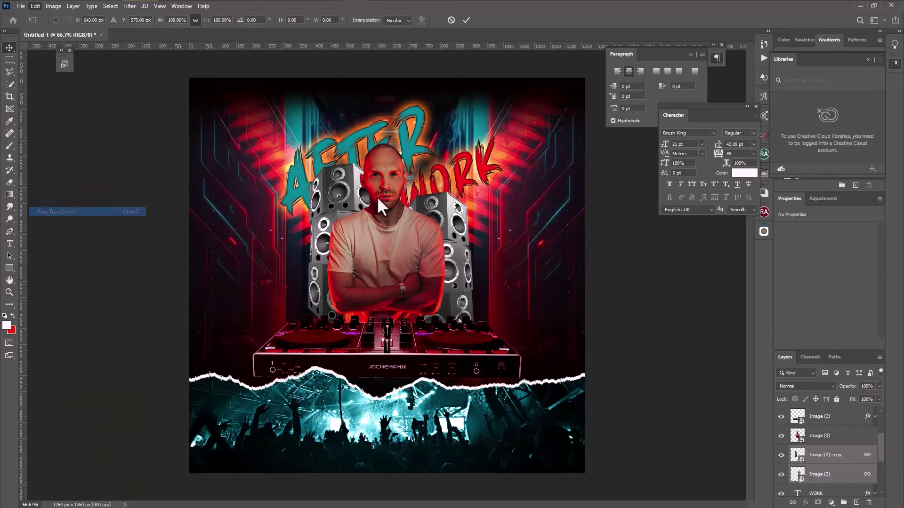
{"action": "left_click_drag", "start_coordinate": [426, 201], "coordinate": [422, 228]}
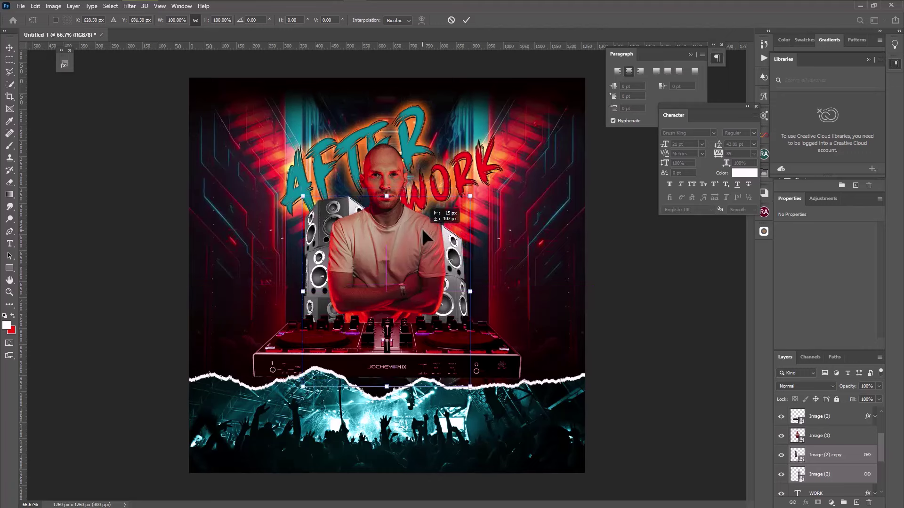
{"action": "left_click_drag", "start_coordinate": [421, 228], "coordinate": [423, 238]}
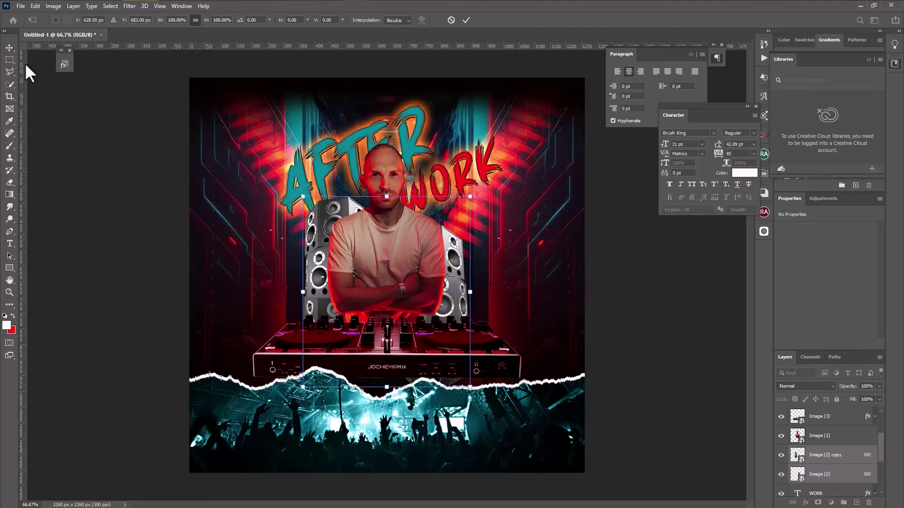
{"action": "key", "text": "Return"}
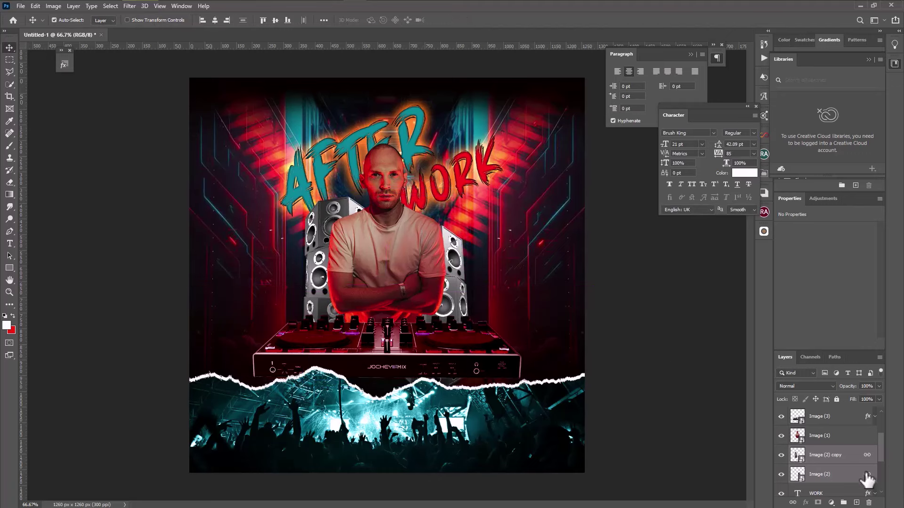
Convert the speakers to one smart object and add a Color Burn colour overlay.
{"action": "right_click", "coordinate": [852, 473]}
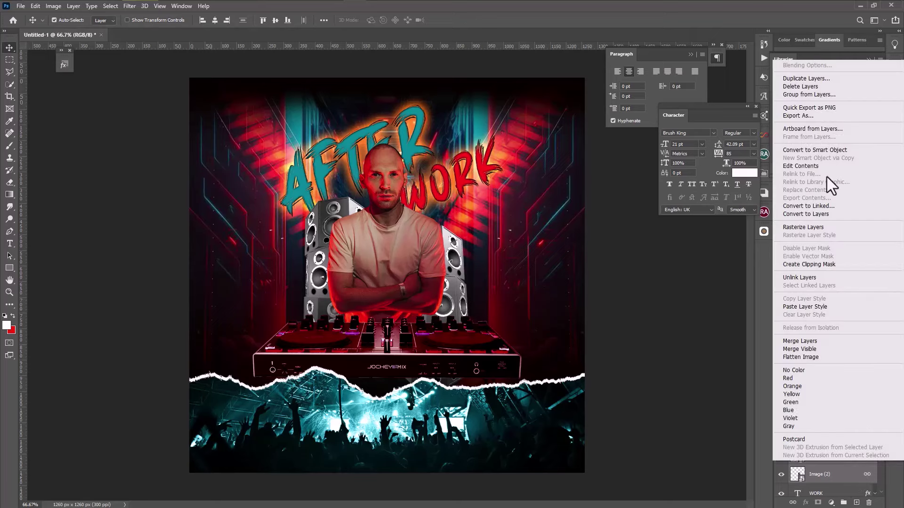
{"action": "left_click", "coordinate": [824, 151]}
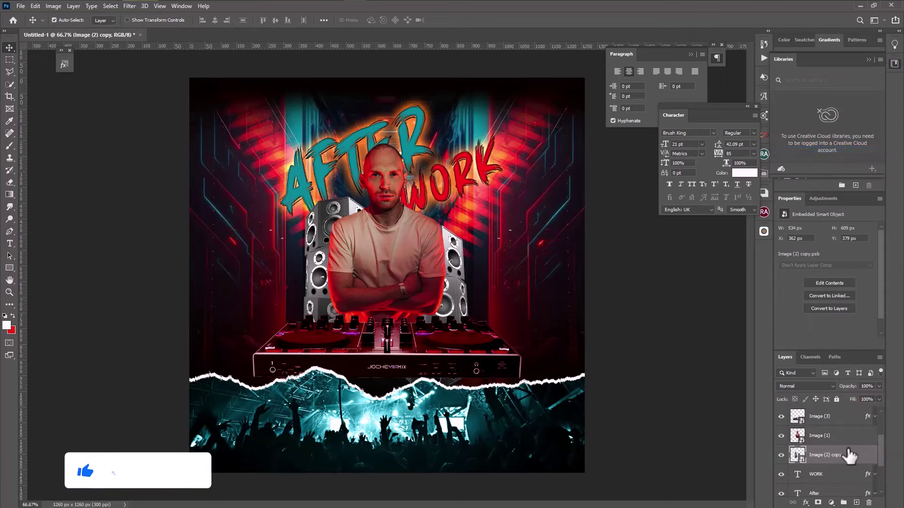
{"action": "left_click", "coordinate": [805, 503]}
{"action": "left_click", "coordinate": [819, 413]}
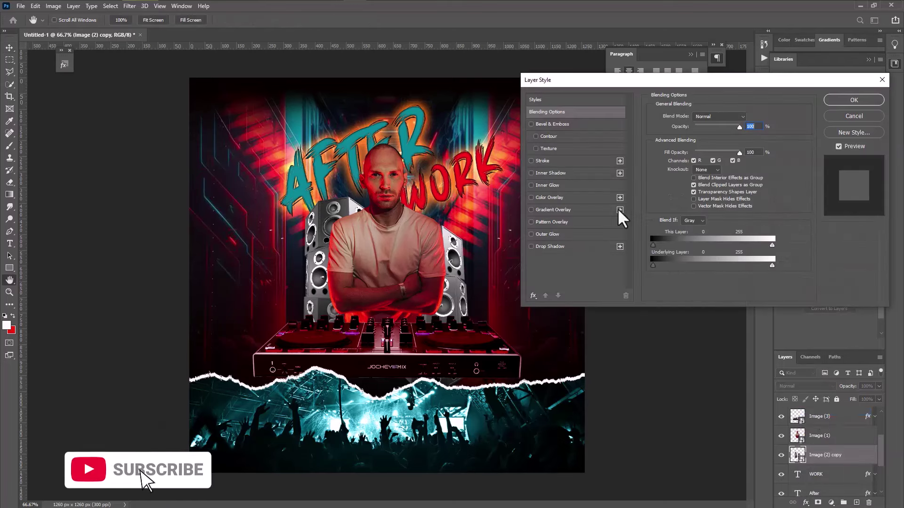
{"action": "left_click", "coordinate": [554, 197]}
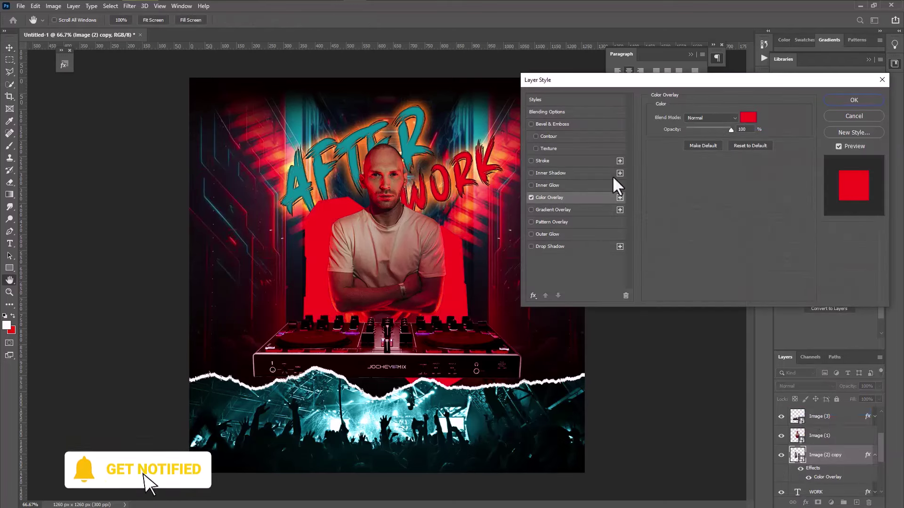
{"action": "left_click", "coordinate": [711, 118]}
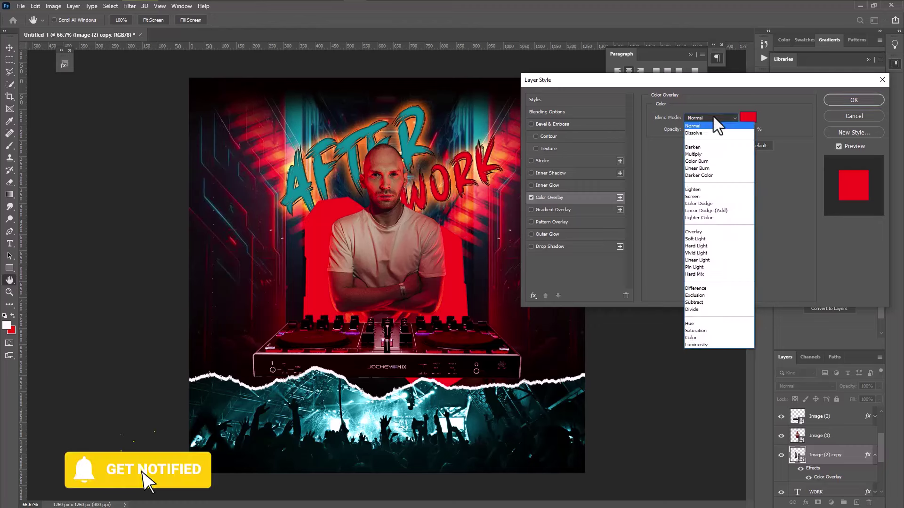
{"action": "left_click", "coordinate": [716, 161]}
{"action": "left_click_drag", "start_coordinate": [711, 81], "coordinate": [741, 59]}
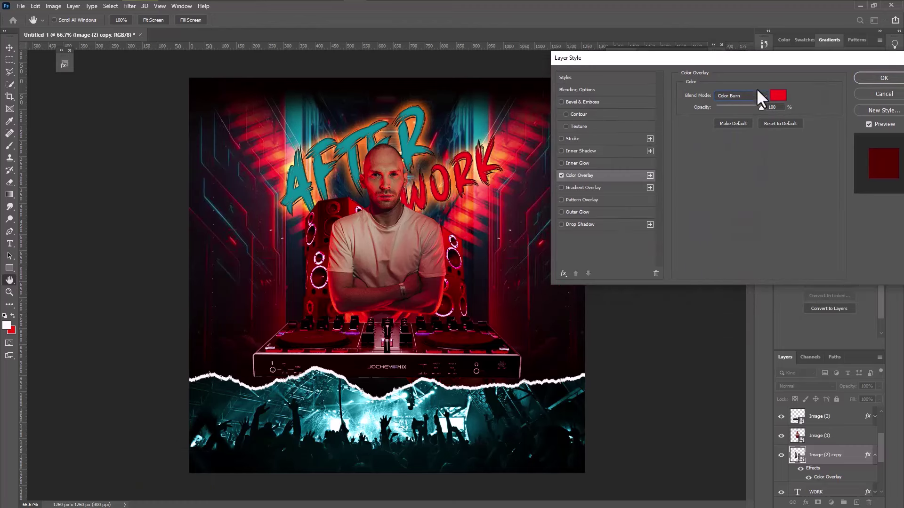
{"action": "left_click_drag", "start_coordinate": [760, 107], "coordinate": [736, 106]}
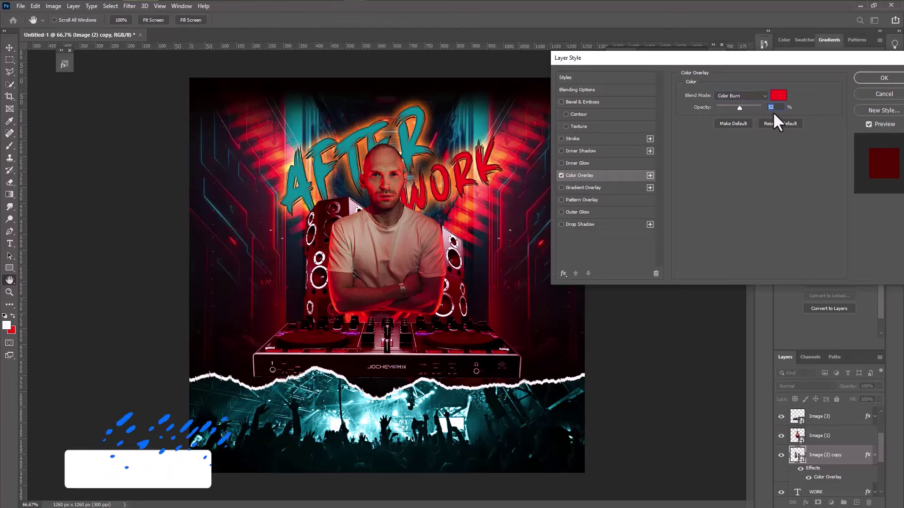
Set the speaker overlay to lighter red #f8313e at 44% opacity and apply it.
{"action": "left_click", "coordinate": [778, 96]}
{"action": "left_click", "coordinate": [480, 122]}
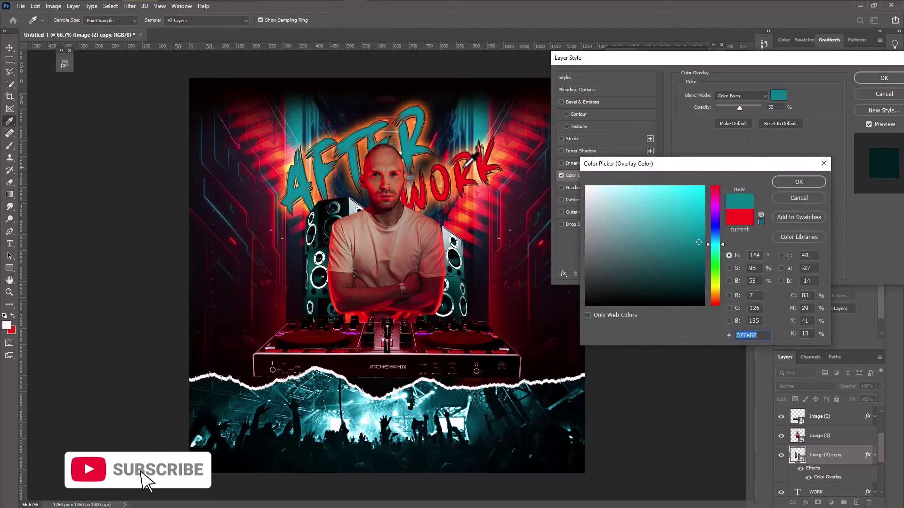
{"action": "left_click", "coordinate": [487, 171]}
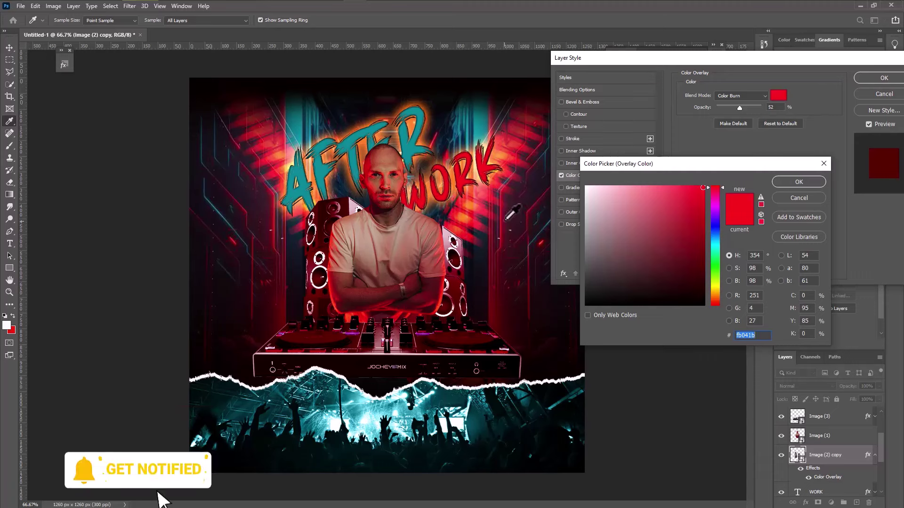
{"action": "left_click", "coordinate": [461, 229]}
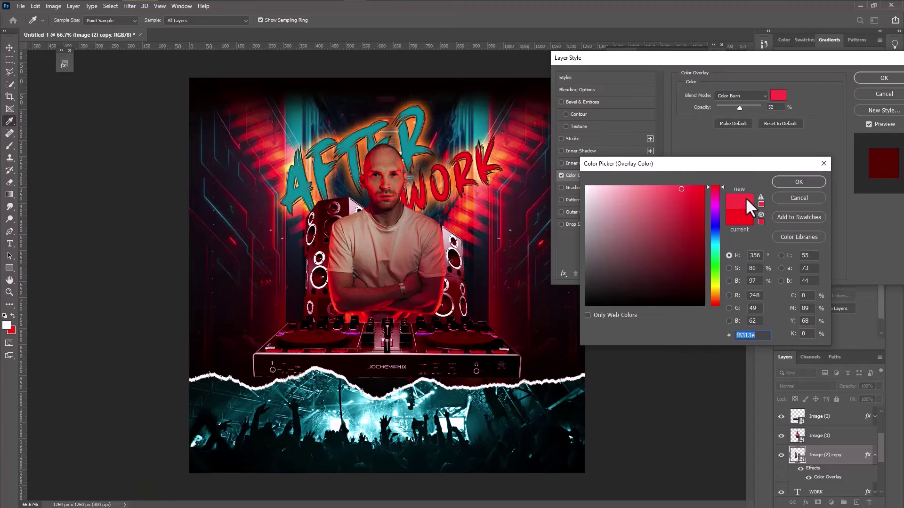
{"action": "left_click", "coordinate": [798, 182]}
{"action": "left_click_drag", "start_coordinate": [802, 59], "coordinate": [756, 52]}
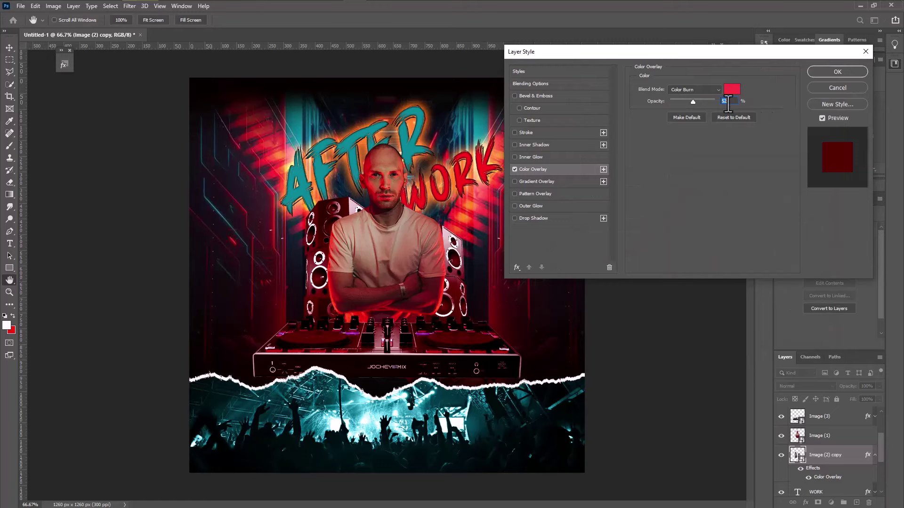
{"action": "type", "text": "44"}
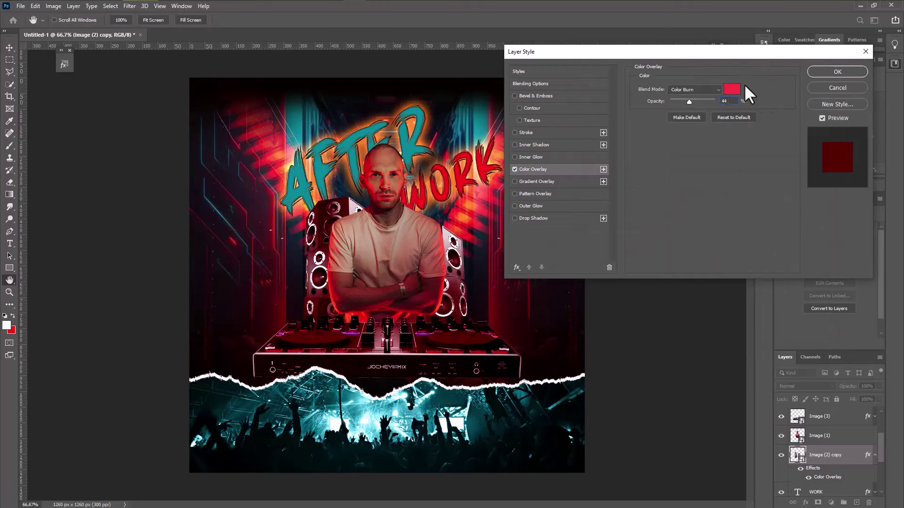
{"action": "left_click", "coordinate": [836, 70]}
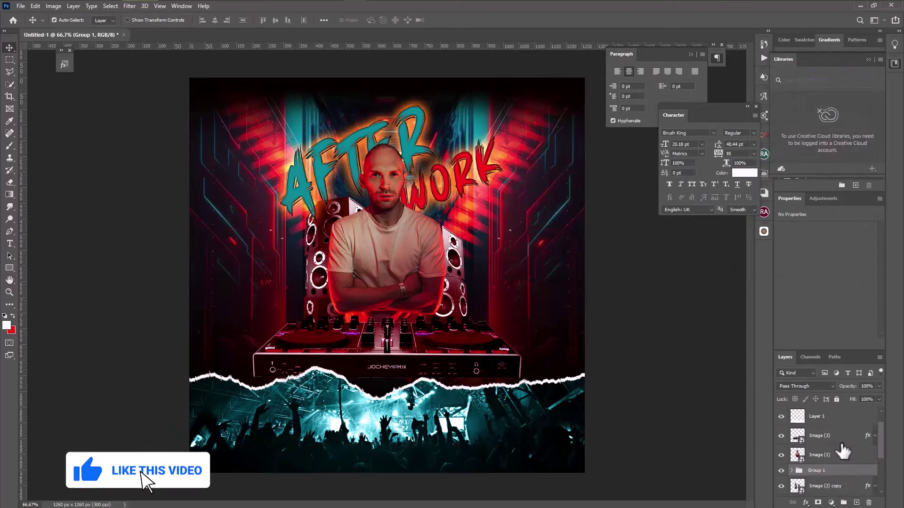
Create a new layer and add the 'YOUR CLUB PRESENTS' and '16 NOV FRI' text.
{"action": "left_click", "coordinate": [855, 501]}
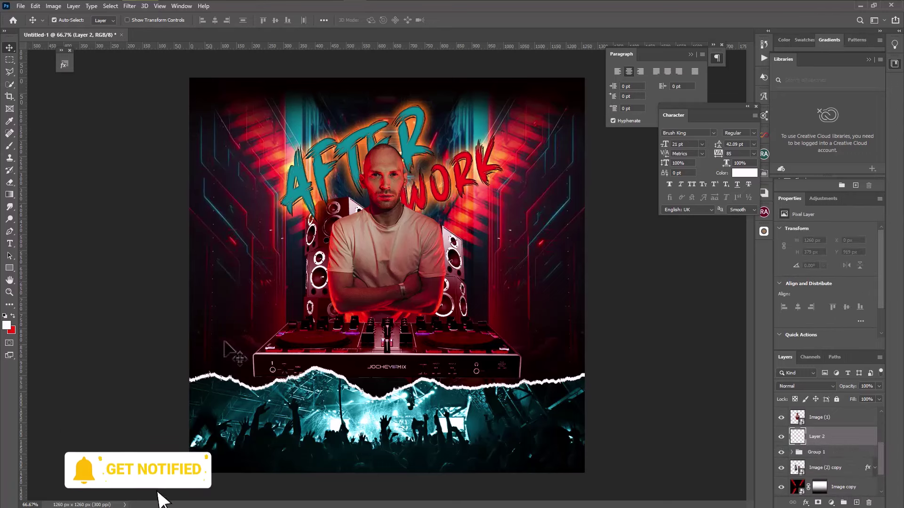
{"action": "left_click", "coordinate": [10, 242]}
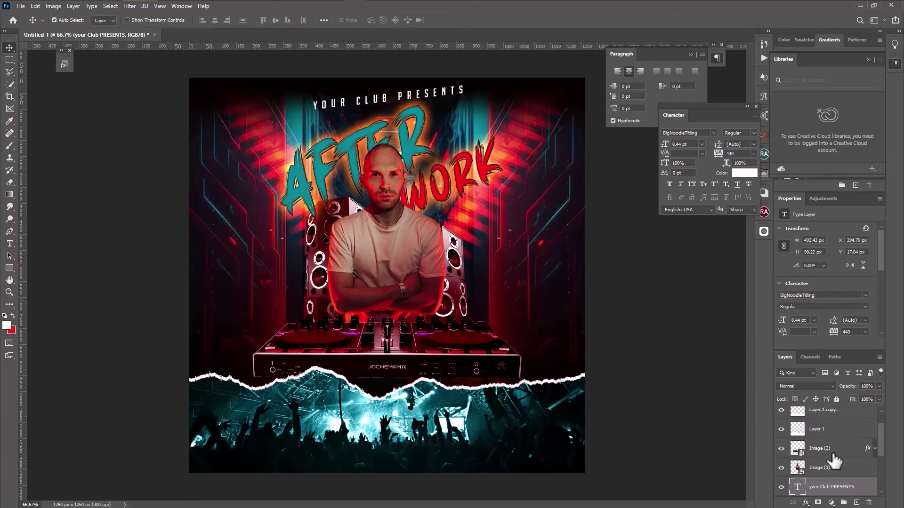
{"action": "scroll", "coordinate": [835, 461], "scroll_direction": "down", "scroll_amount": 3}
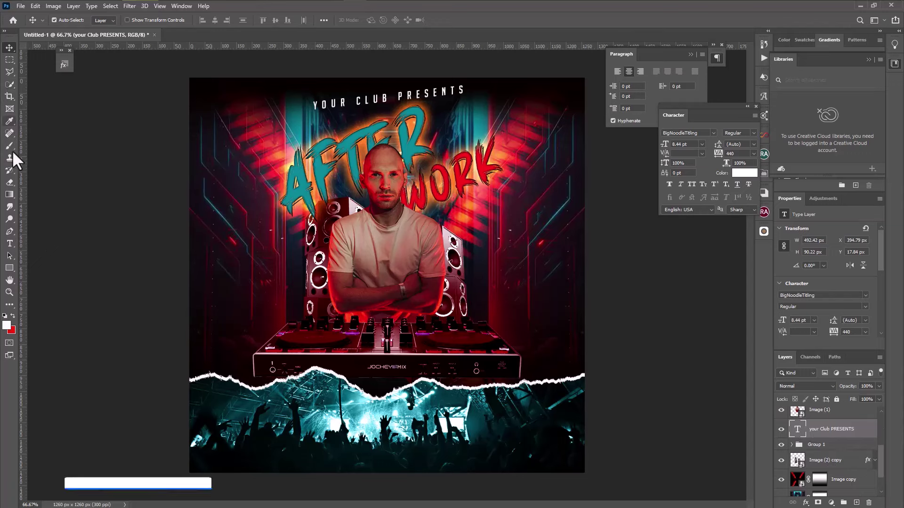
{"action": "left_click", "coordinate": [10, 244]}
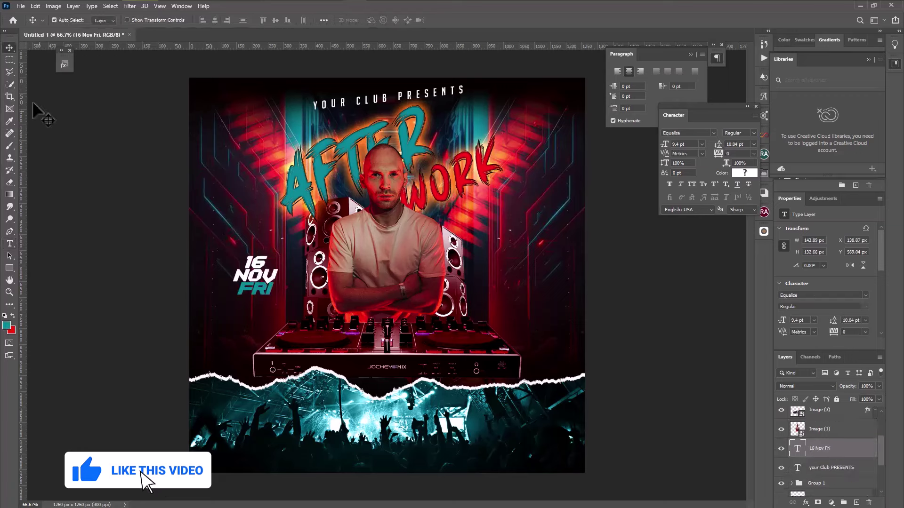
Move the 16 NOV FRI date to the right of the DJ with Free Transform.
{"action": "left_click", "coordinate": [34, 5]}
{"action": "left_click", "coordinate": [77, 212]}
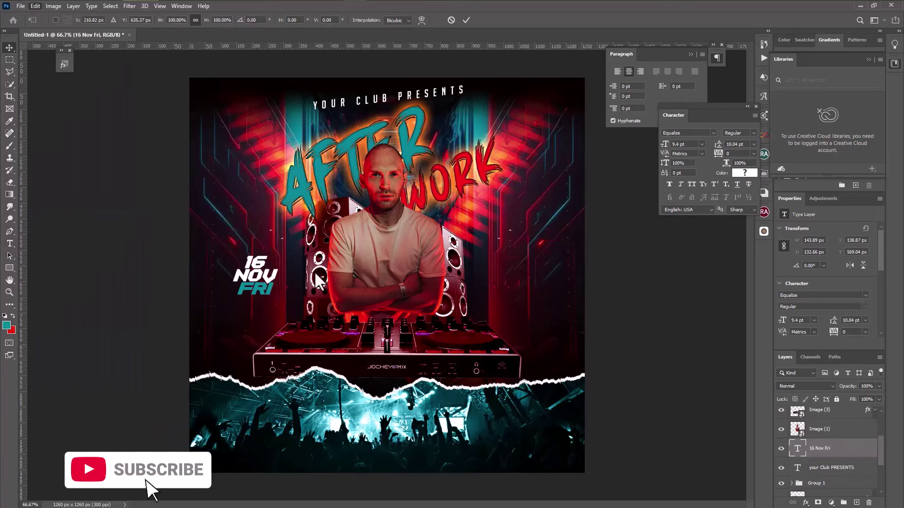
{"action": "mouse_move", "coordinate": [257, 282]}
{"action": "left_mouse_down"}
{"action": "mouse_move", "coordinate": [253, 300]}
{"action": "mouse_move", "coordinate": [509, 294]}
{"action": "left_mouse_up"}
{"action": "key", "text": "Return"}
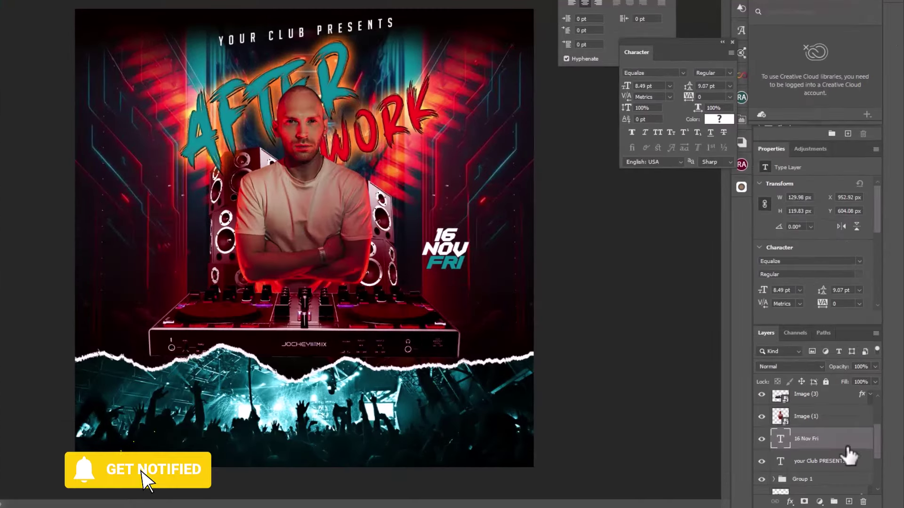
{"action": "scroll", "coordinate": [850, 454], "scroll_direction": "up", "scroll_amount": 1}
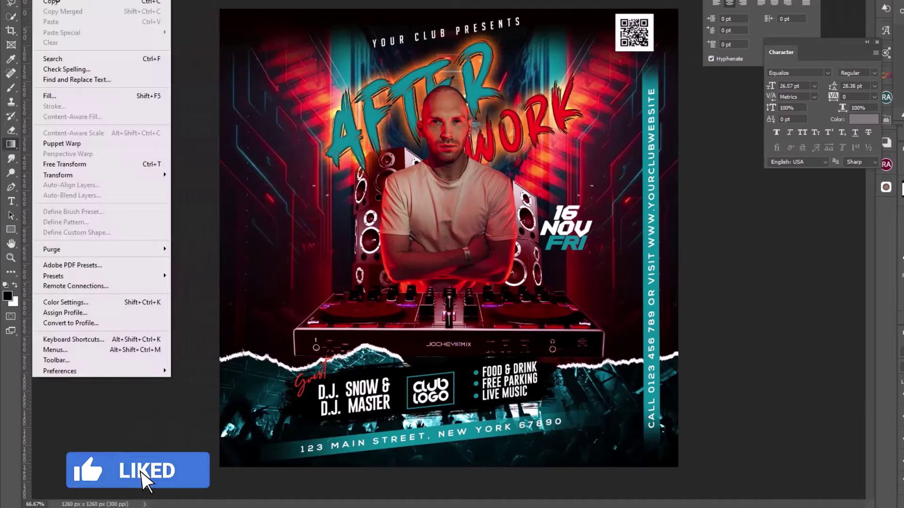
Reposition the vertical website text and reveal the black brush shape, cyan strips and address.
{"action": "left_click", "coordinate": [83, 163]}
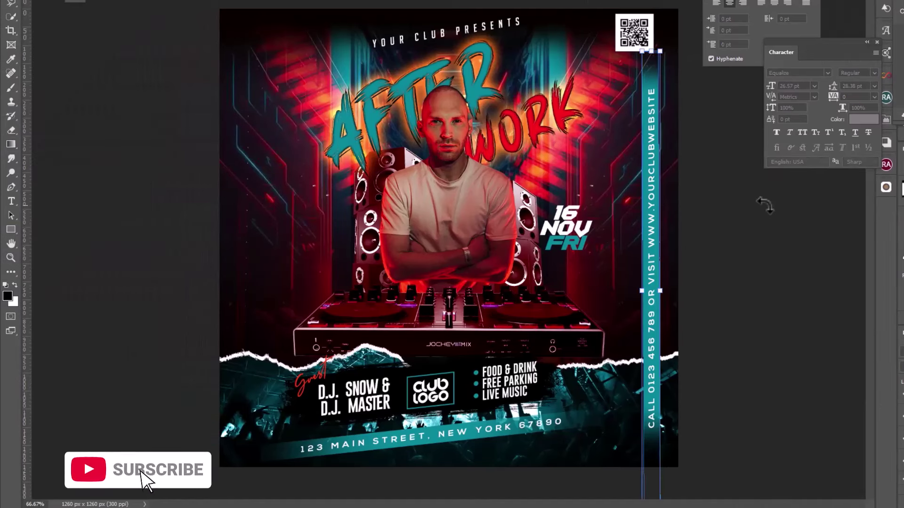
{"action": "key", "text": "Return"}
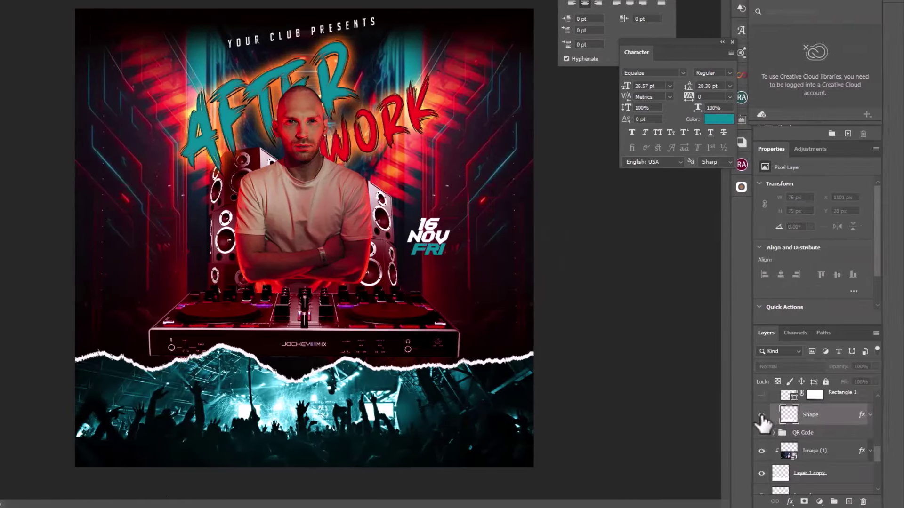
{"action": "left_click", "coordinate": [761, 414]}
{"action": "scroll", "coordinate": [816, 427], "scroll_direction": "up", "scroll_amount": 3}
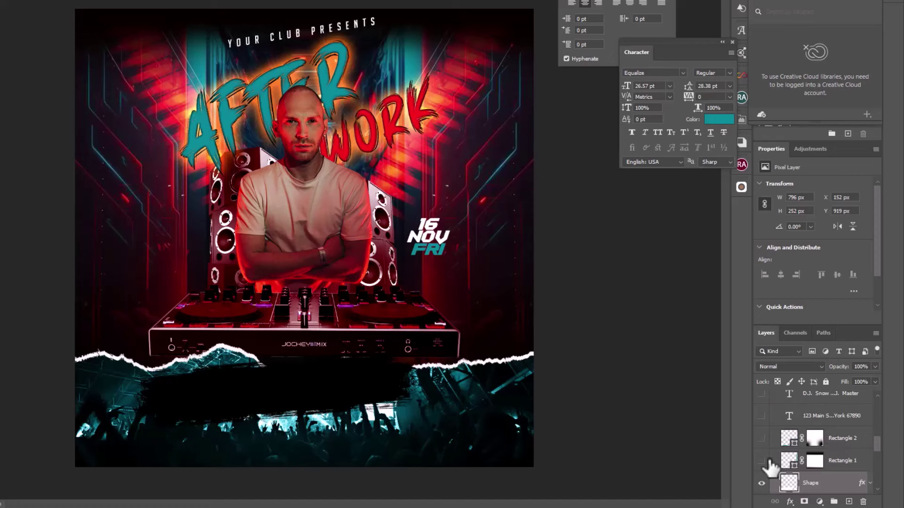
{"action": "left_click", "coordinate": [762, 461]}
{"action": "left_click", "coordinate": [761, 439]}
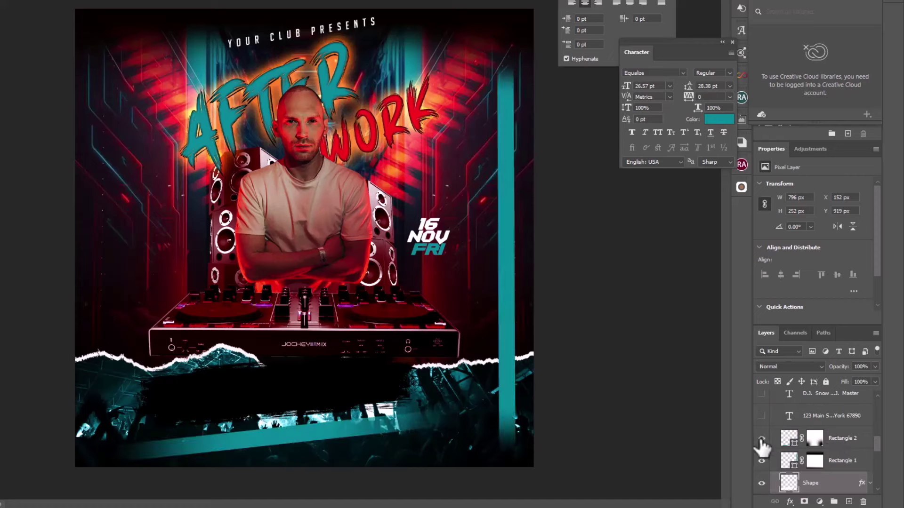
{"action": "left_click", "coordinate": [761, 415]}
Reveal the DJ names, red Guest script, call/website text, FOOD & DRINK list and bullet dots.
{"action": "scroll", "coordinate": [830, 443], "scroll_direction": "up", "scroll_amount": 1}
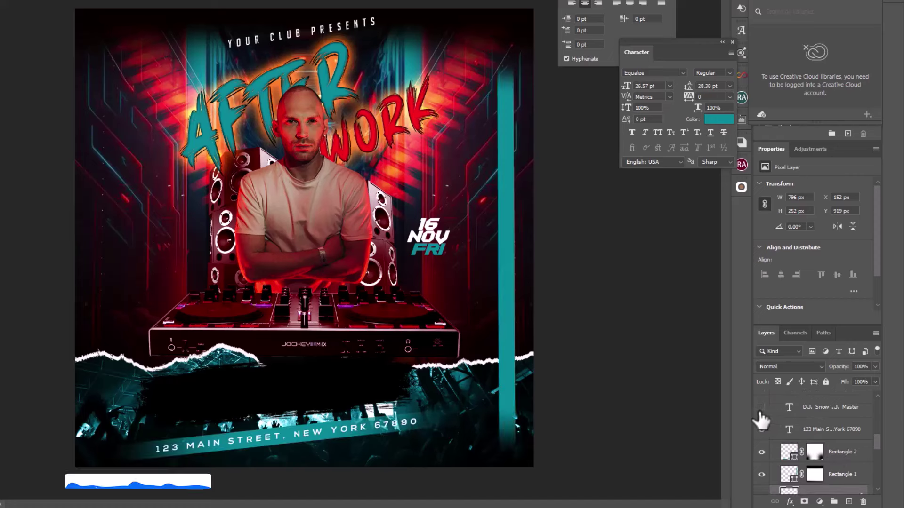
{"action": "left_click", "coordinate": [761, 408]}
{"action": "scroll", "coordinate": [816, 441], "scroll_direction": "up", "scroll_amount": 3}
{"action": "left_click", "coordinate": [761, 453]}
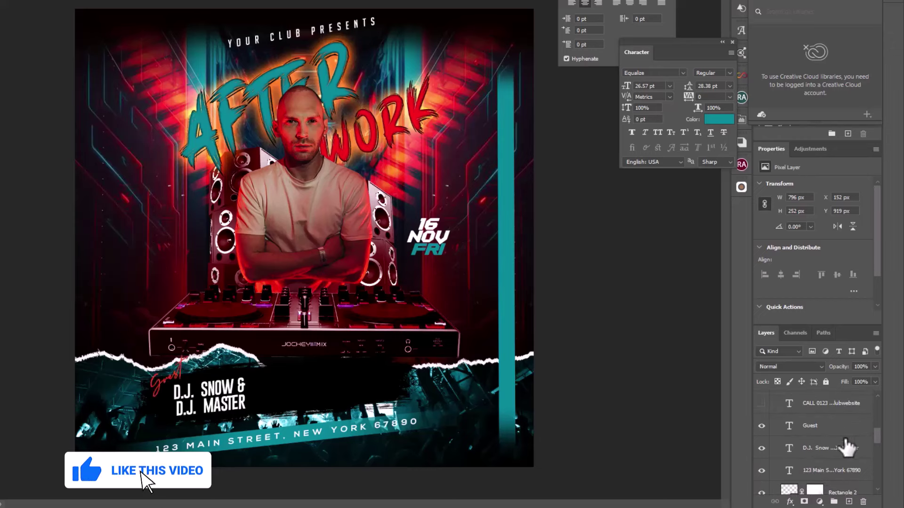
{"action": "left_click", "coordinate": [760, 432]}
{"action": "scroll", "coordinate": [818, 451], "scroll_direction": "up", "scroll_amount": 1}
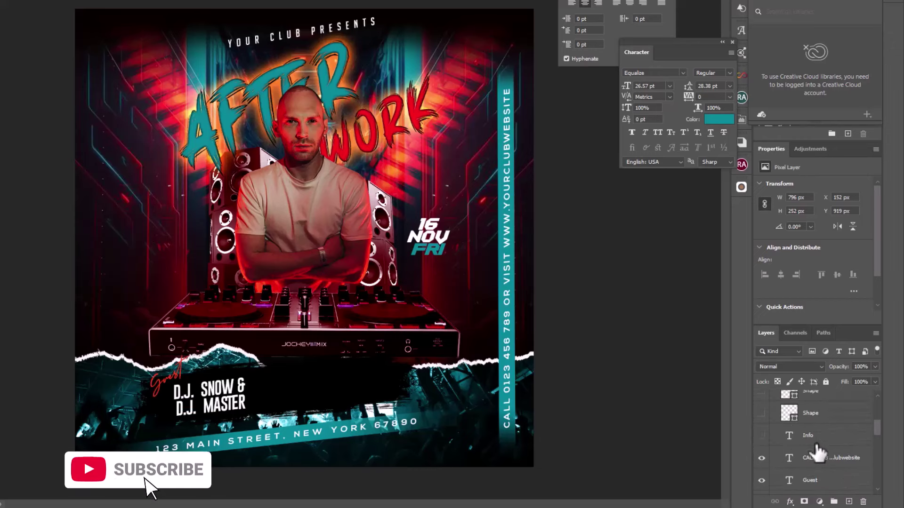
{"action": "left_click", "coordinate": [761, 435]}
{"action": "scroll", "coordinate": [831, 449], "scroll_direction": "up", "scroll_amount": 1}
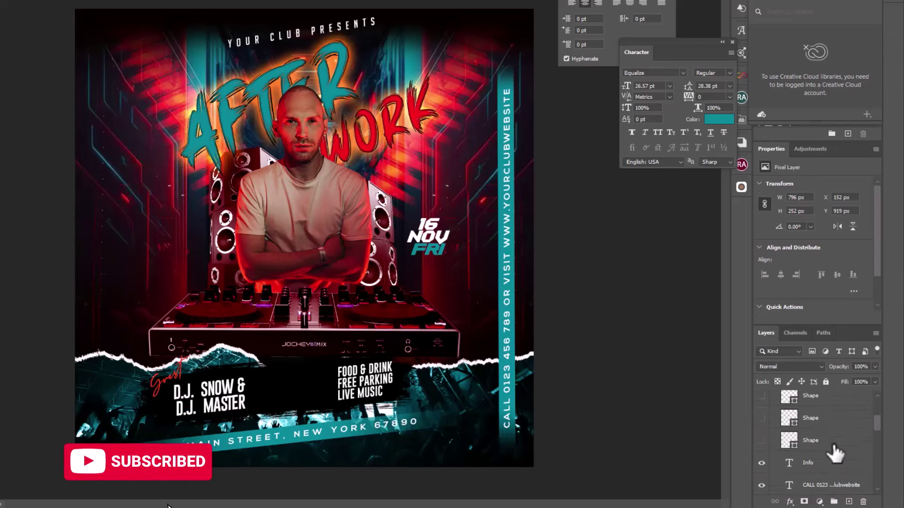
{"action": "left_click", "coordinate": [761, 442]}
{"action": "left_click", "coordinate": [761, 418]}
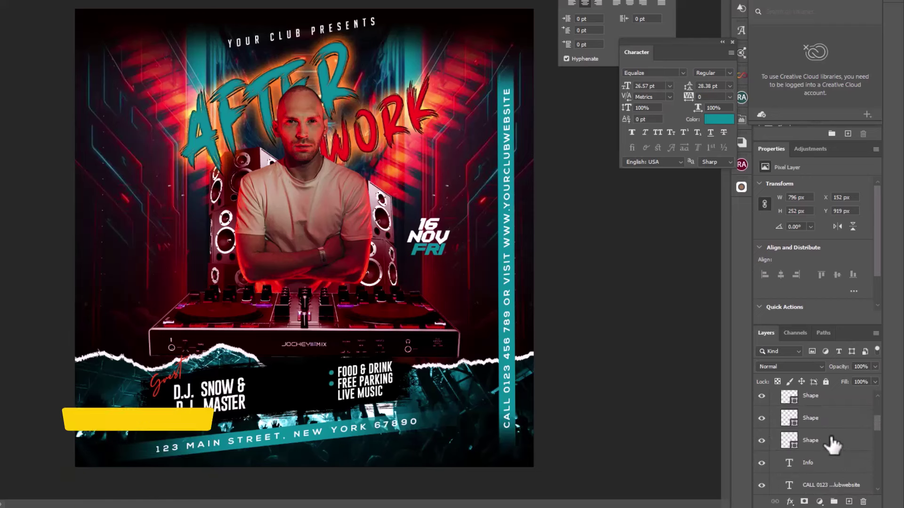
Reveal the club logo and top-right QR code, and collapse the Party Info group.
{"action": "scroll", "coordinate": [804, 450], "scroll_direction": "up", "scroll_amount": 1}
{"action": "left_click", "coordinate": [761, 406]}
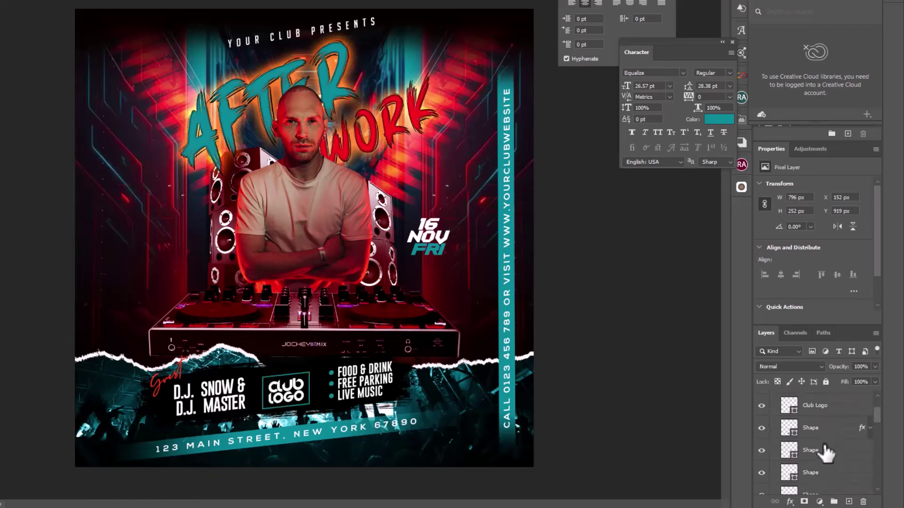
{"action": "scroll", "coordinate": [808, 452], "scroll_direction": "up", "scroll_amount": 2}
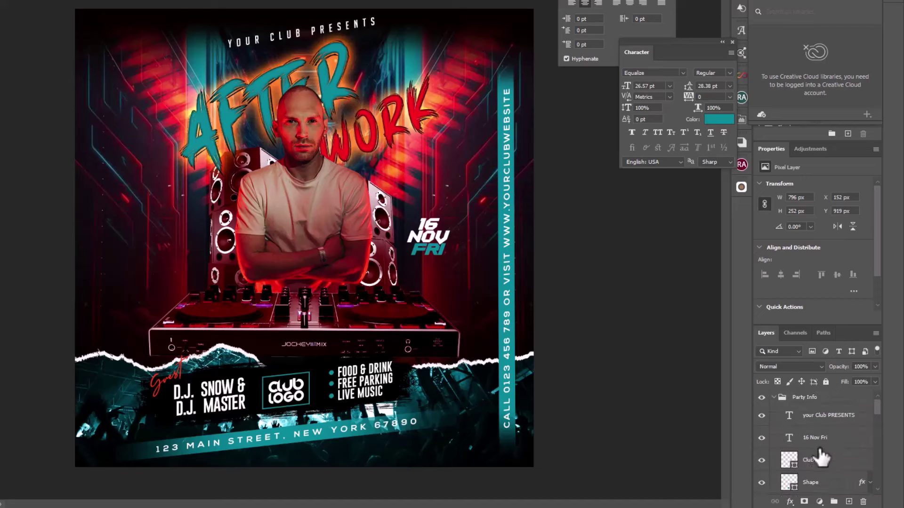
{"action": "left_click", "coordinate": [773, 398]}
{"action": "left_click", "coordinate": [761, 411]}
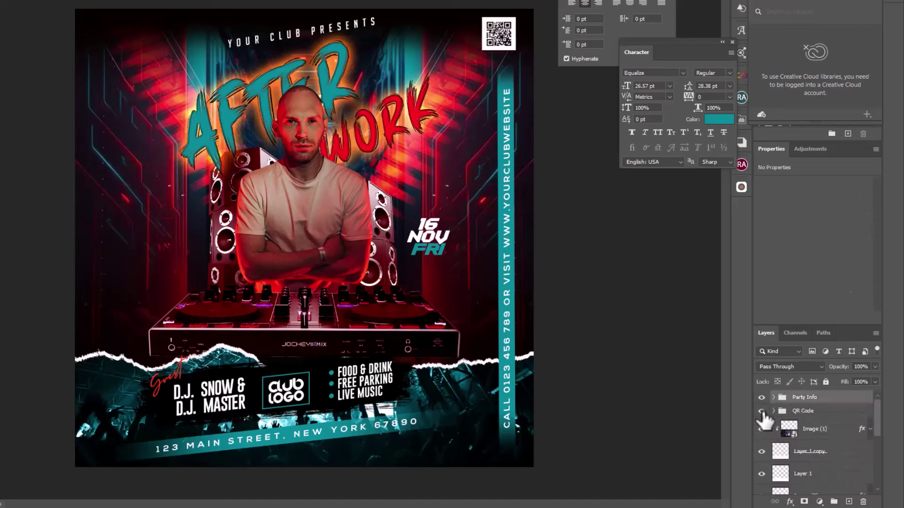
{"action": "left_click", "coordinate": [829, 414]}
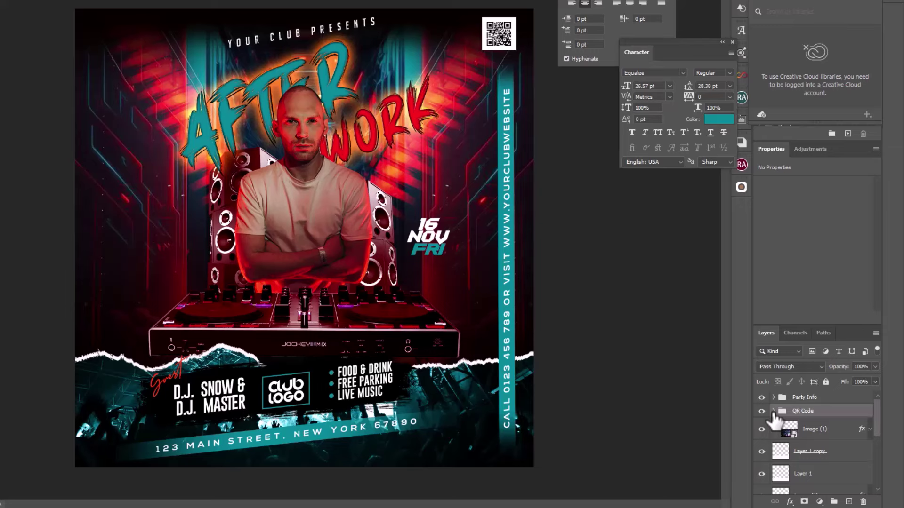
{"action": "left_click", "coordinate": [722, 42]}
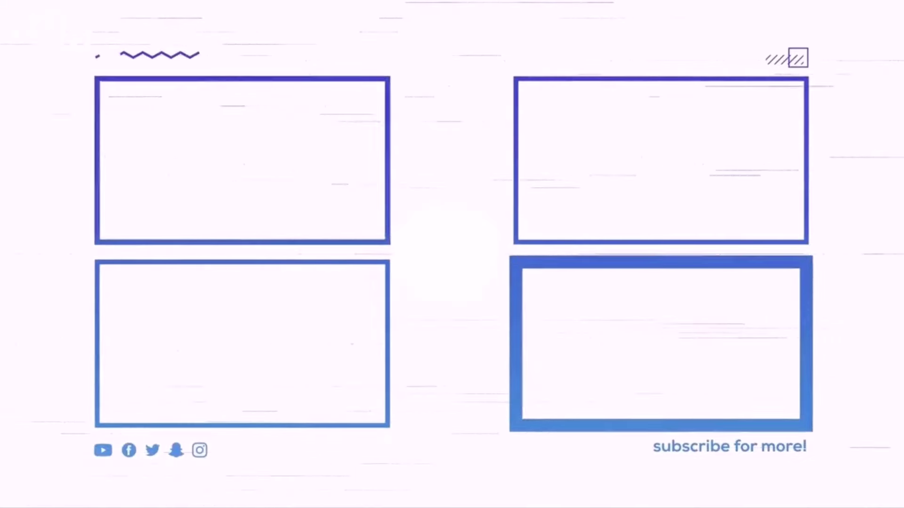